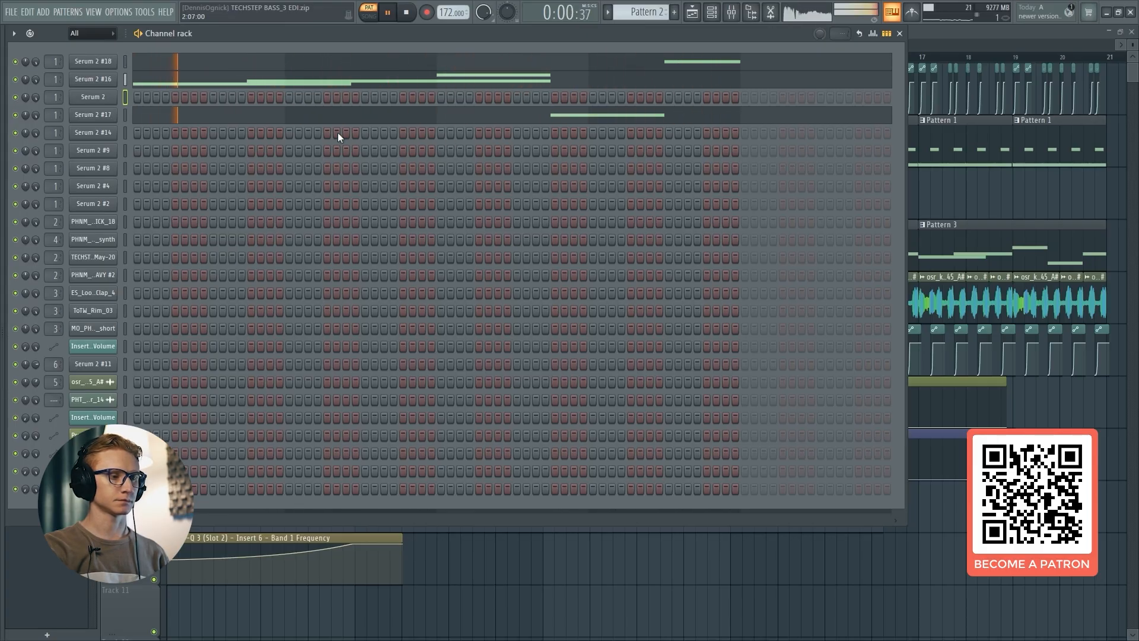
Step: Open the Serum 2 channel's synth and load the digital ICanHasKick wavetable in oscillator A, with octave -2 and wavetable position 5
key(space)
click(95, 97)
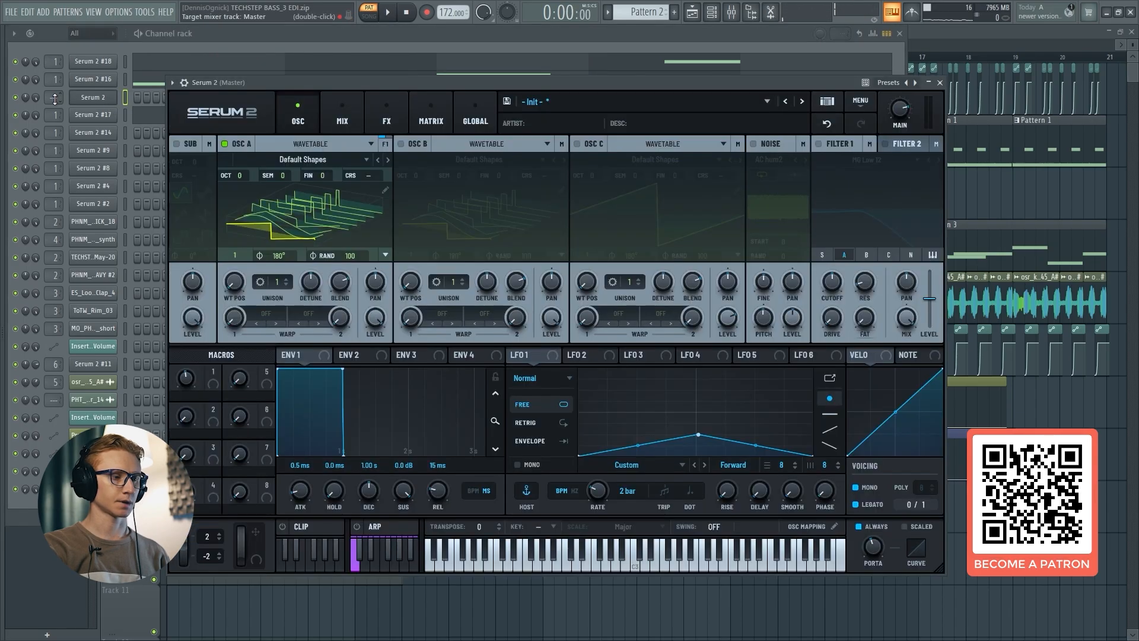
click(356, 159)
mouse_move(310, 191)
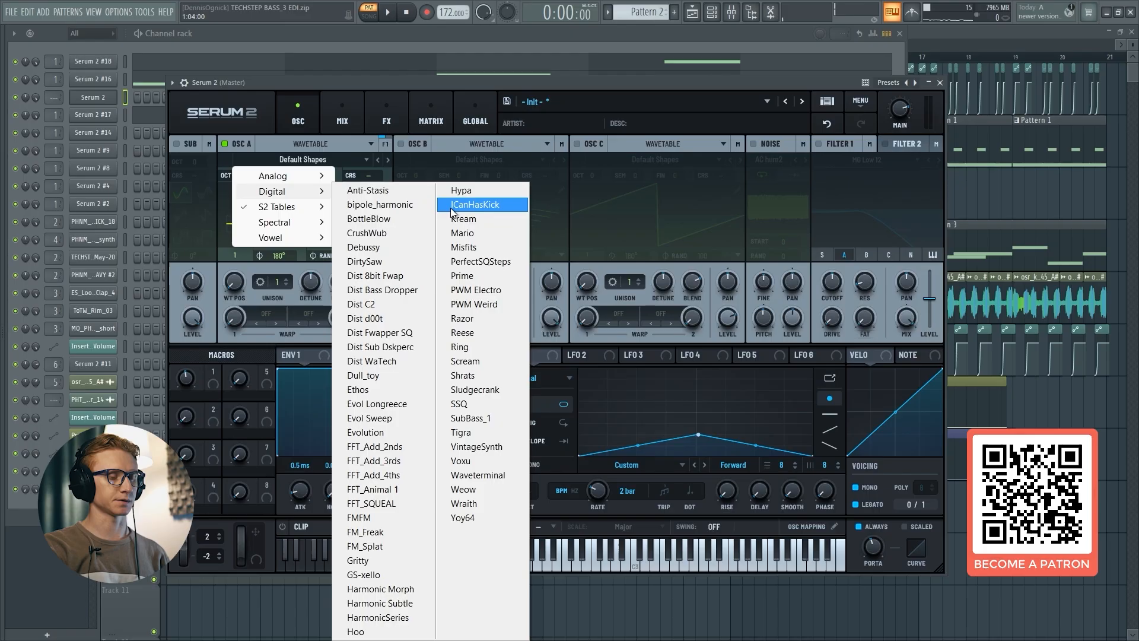
click(462, 205)
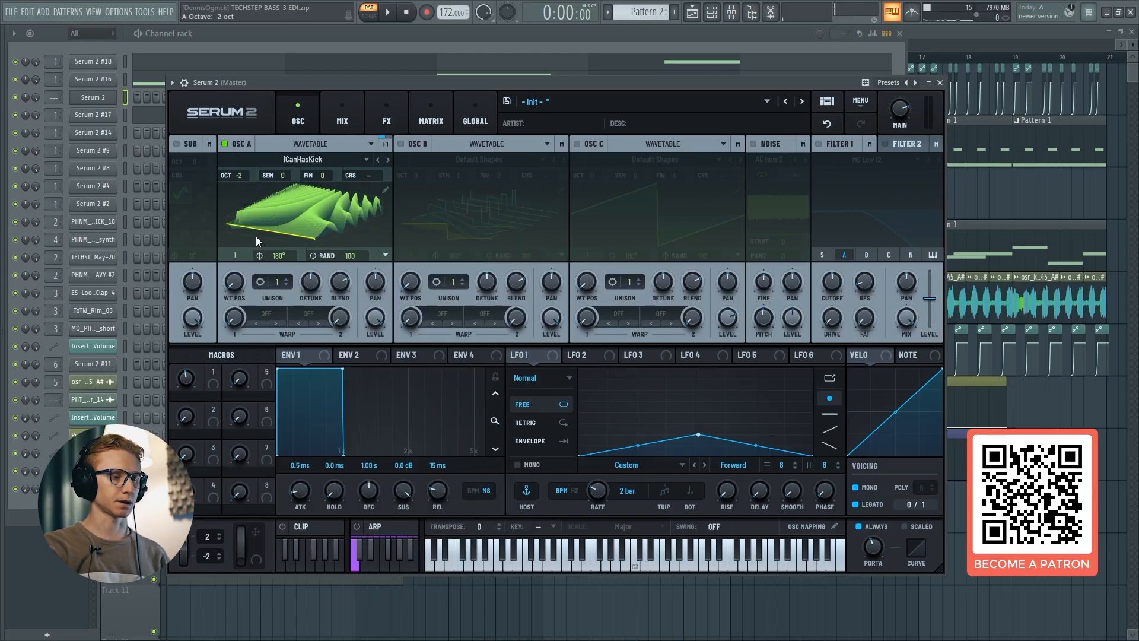
drag(237, 285, 239, 284)
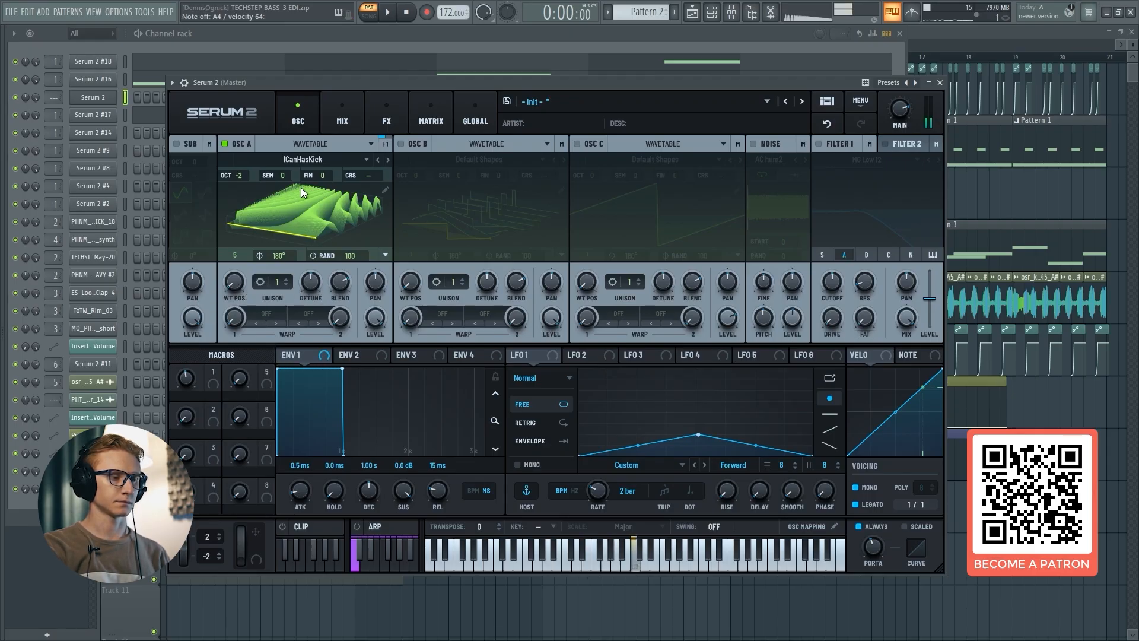
Step: Examine oscillator A's current waveform in the 2D display while playing test notes
click(266, 193)
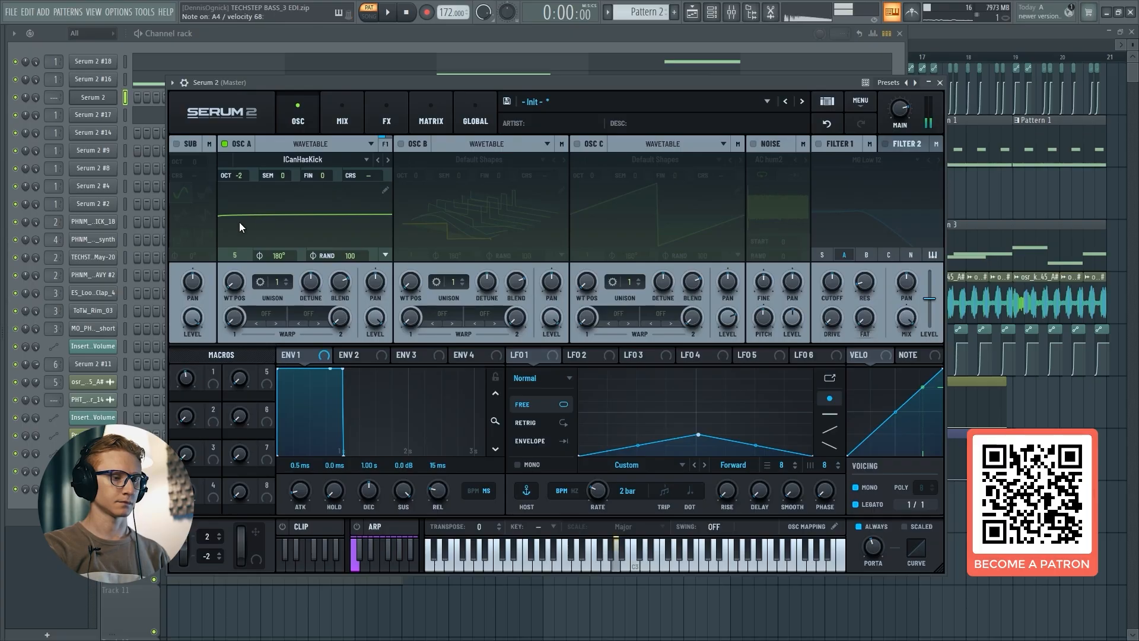
click(287, 211)
click(285, 215)
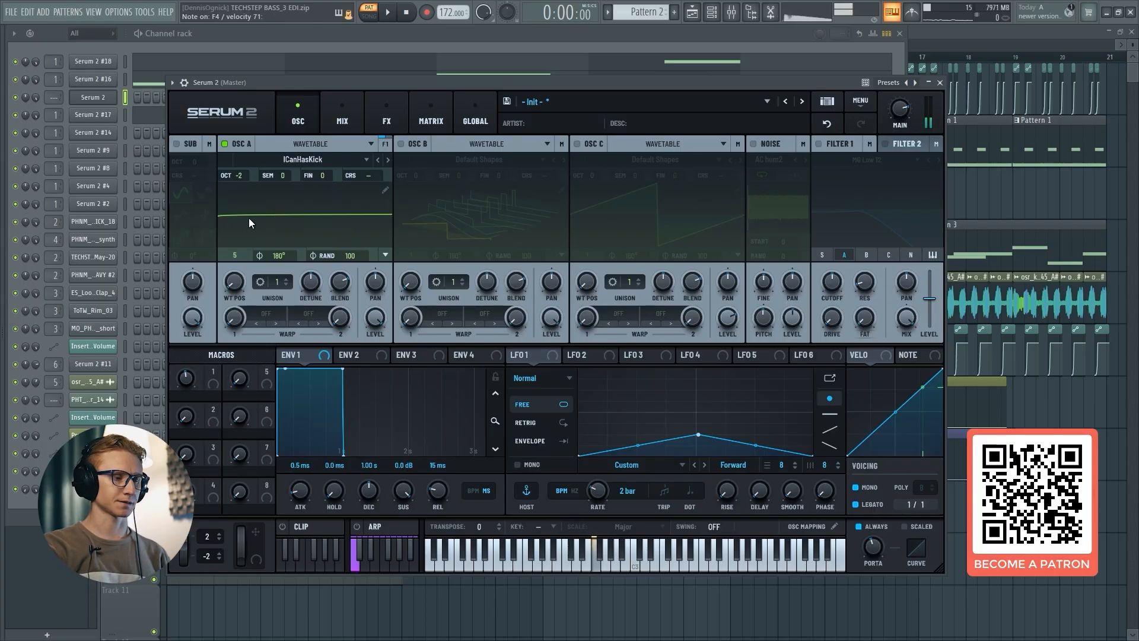
click(280, 224)
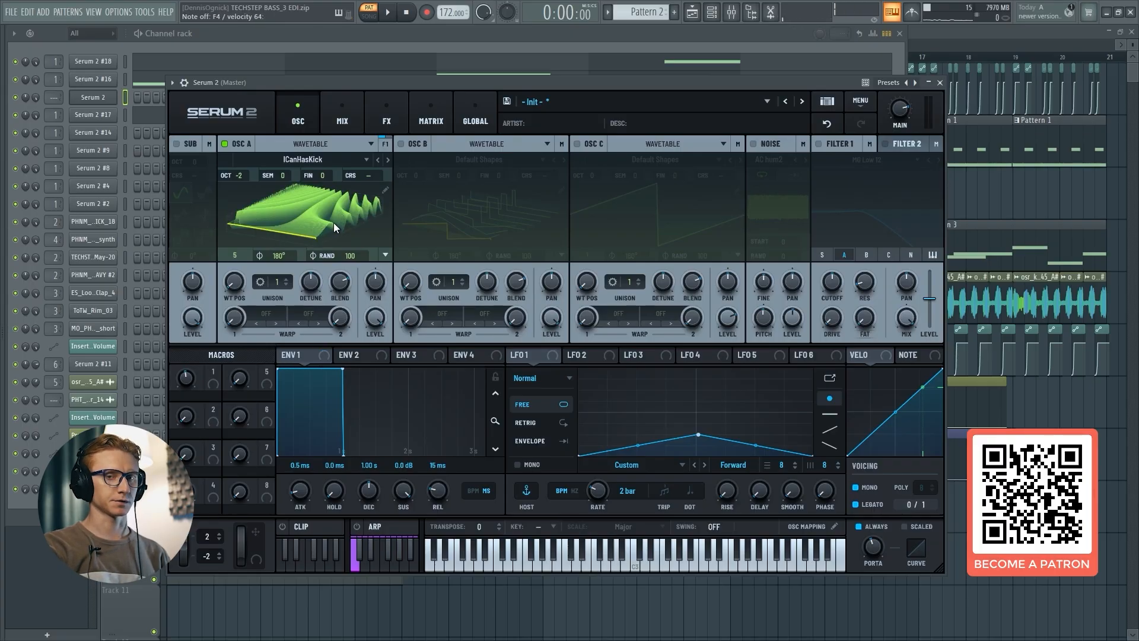
Step: Set oscillator A's random phase to 0 and modulate its wavetable position with a small amount of LFO 1
drag(361, 255, 347, 277)
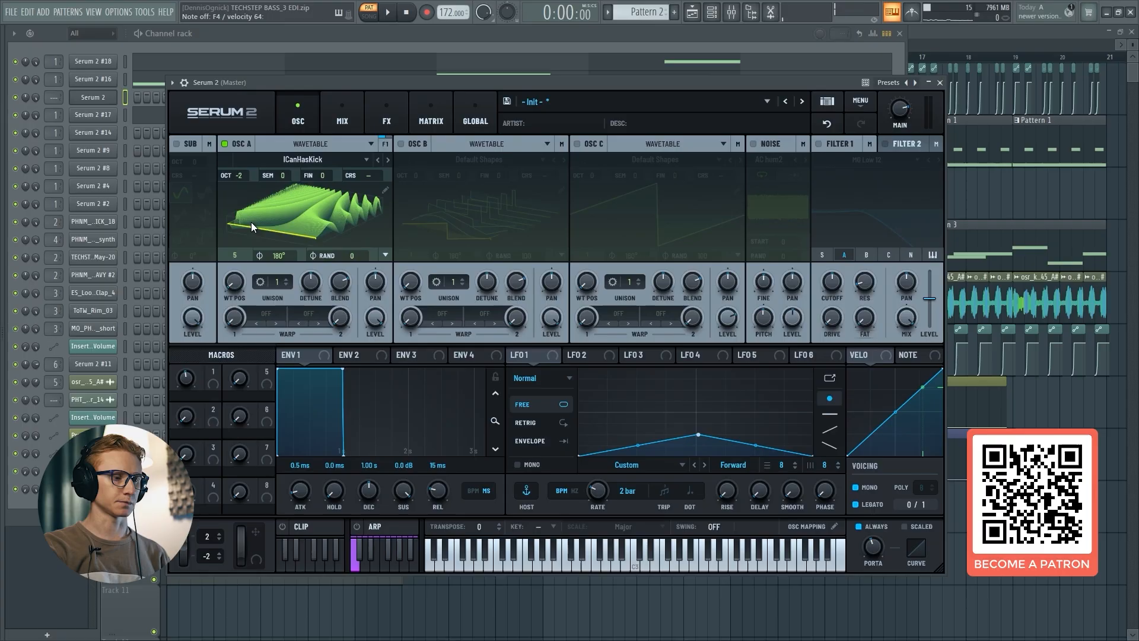
drag(519, 354, 234, 282)
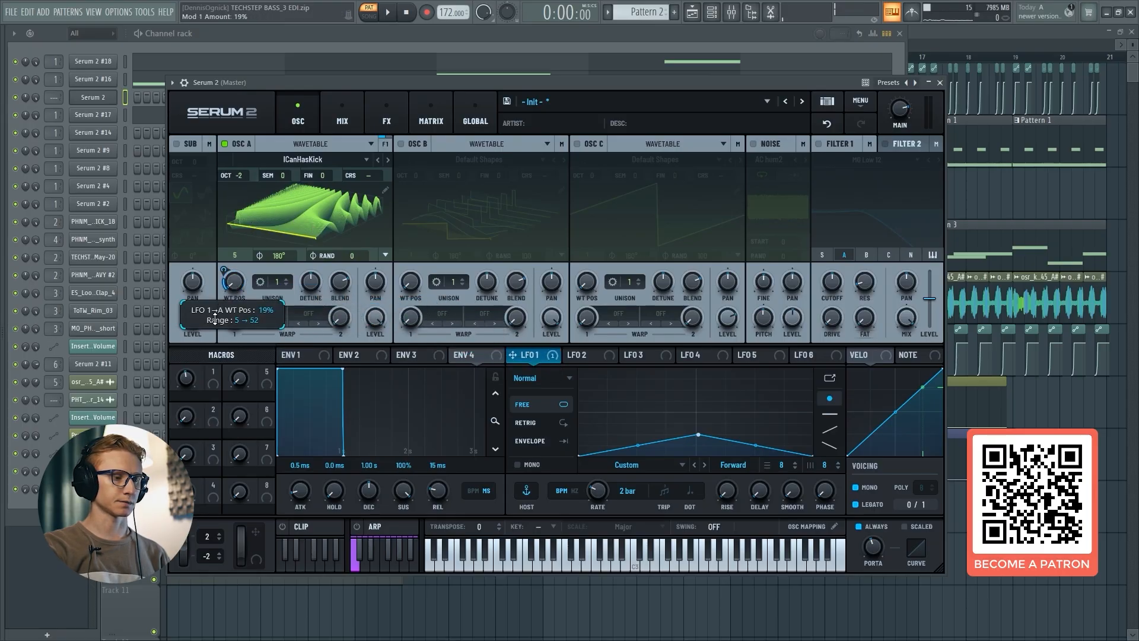
drag(215, 324, 214, 328)
Step: Shape LFO 1 with an early full-height peak and a bulging two-stage decay, running in Retrig mode at a dotted 1/8 rate
drag(698, 436, 596, 367)
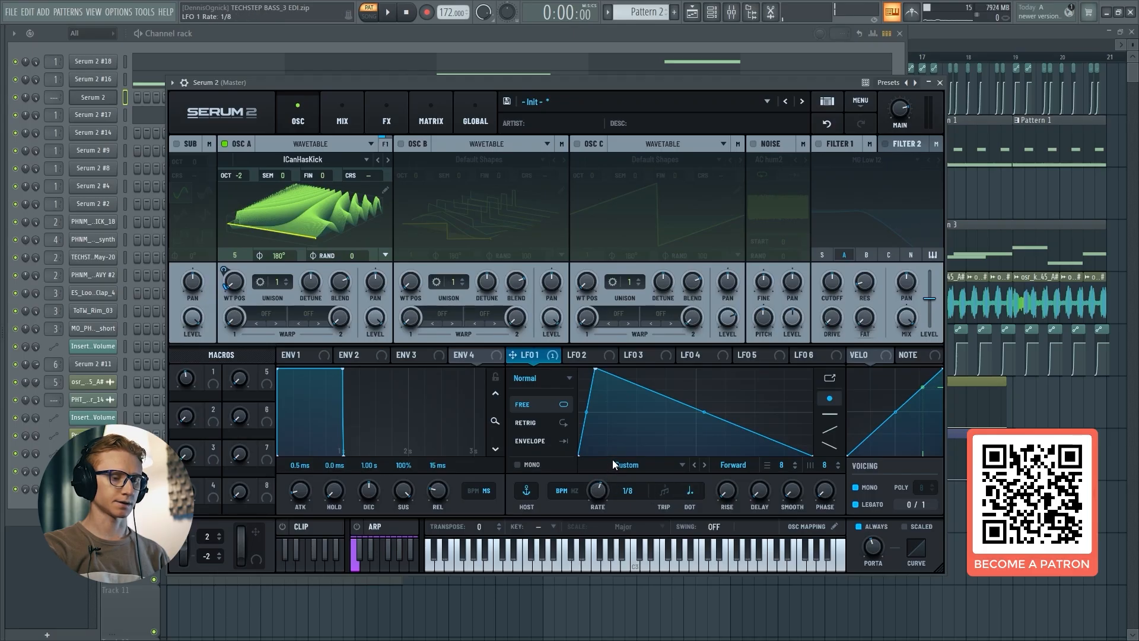
click(541, 421)
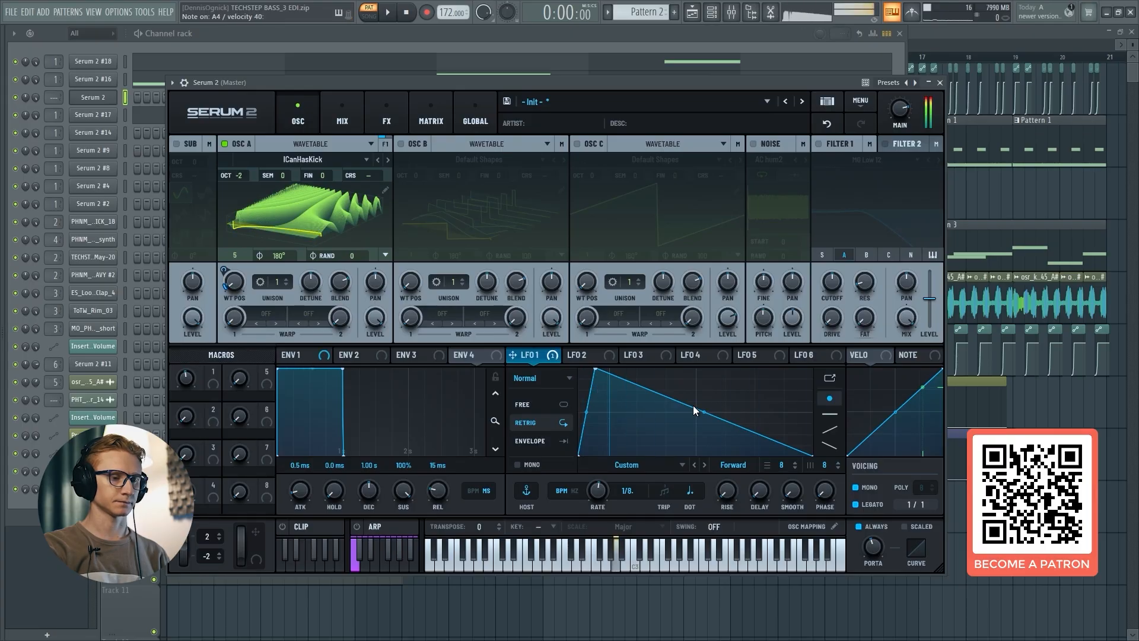
double_click(760, 405)
drag(760, 405, 741, 402)
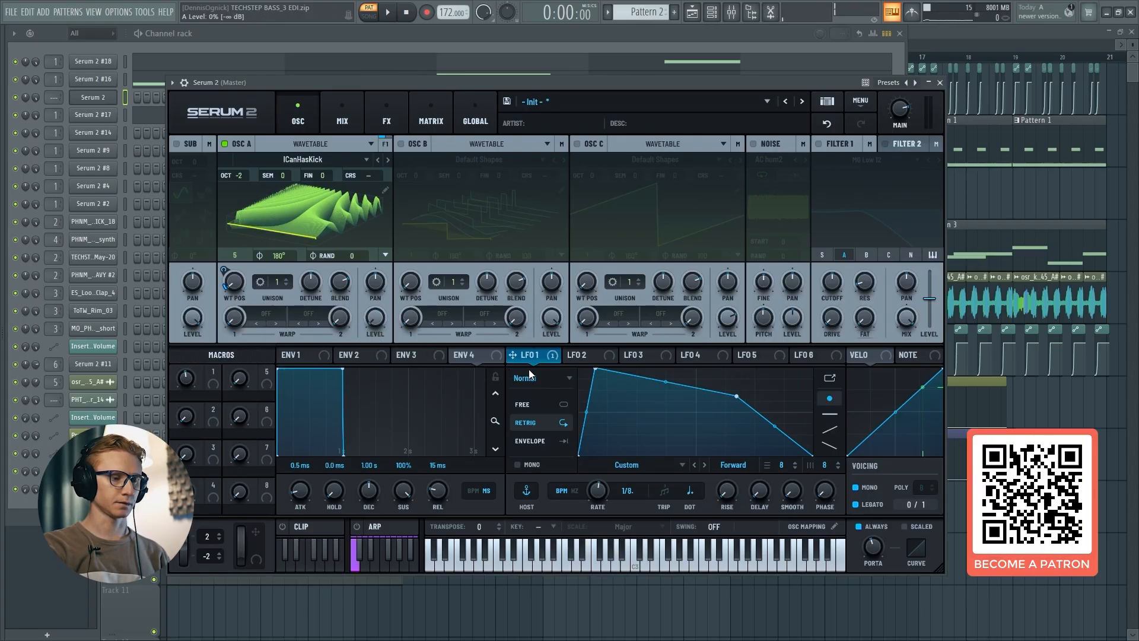
Step: Enable the sub oscillator at octave -2, and drive both oscillator A's and the sub's levels from zero with LFO 1
drag(512, 355, 372, 318)
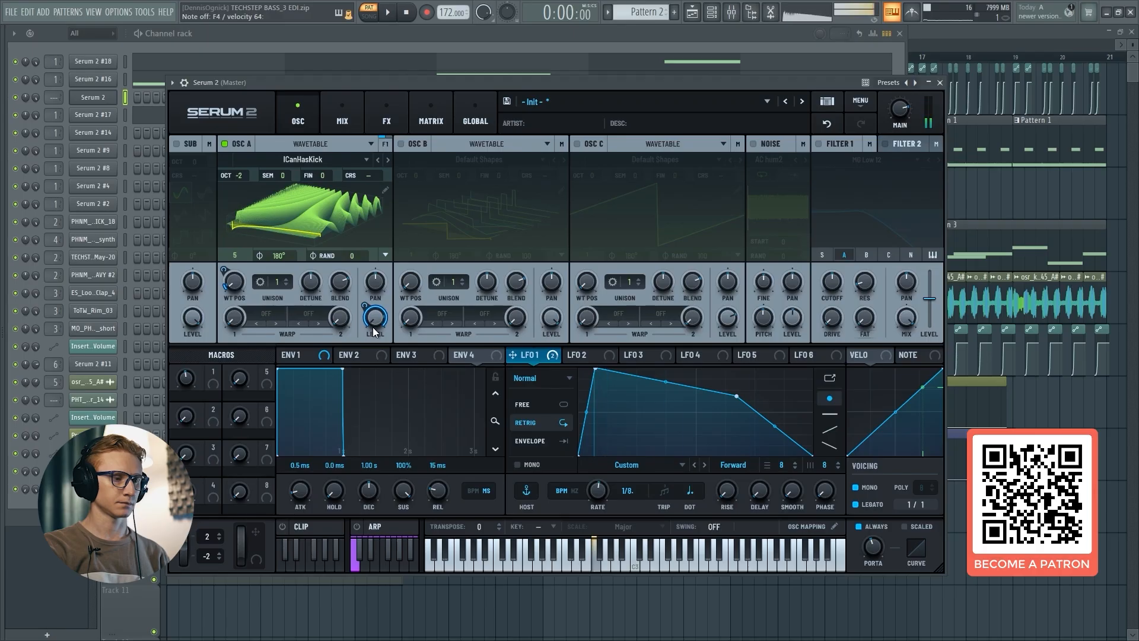
click(187, 145)
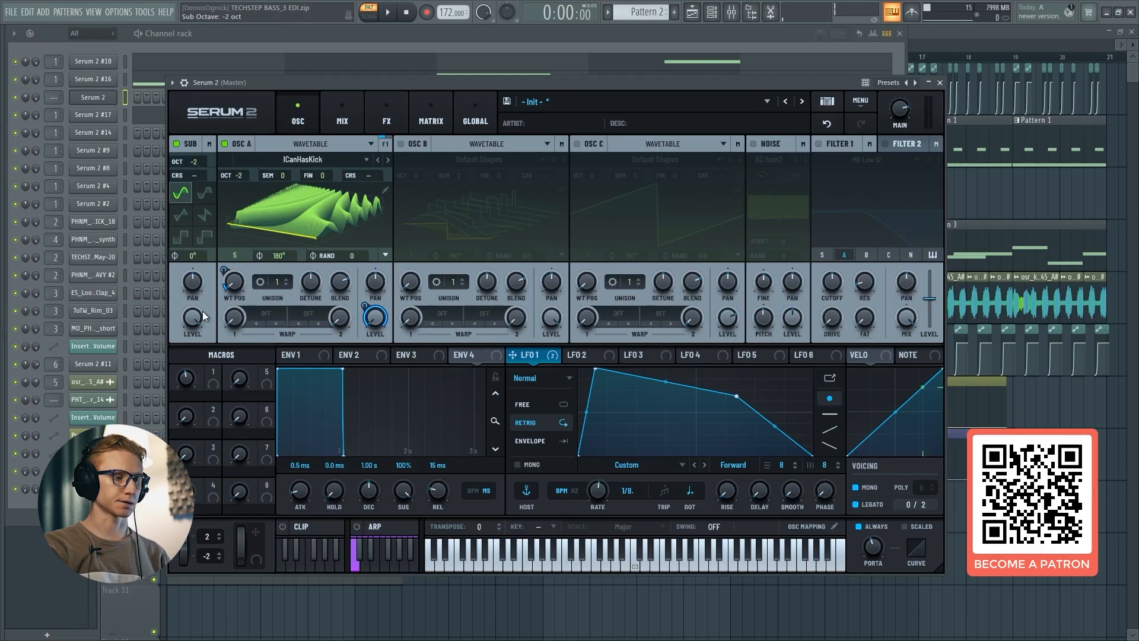
drag(198, 316, 198, 415)
drag(534, 357, 200, 316)
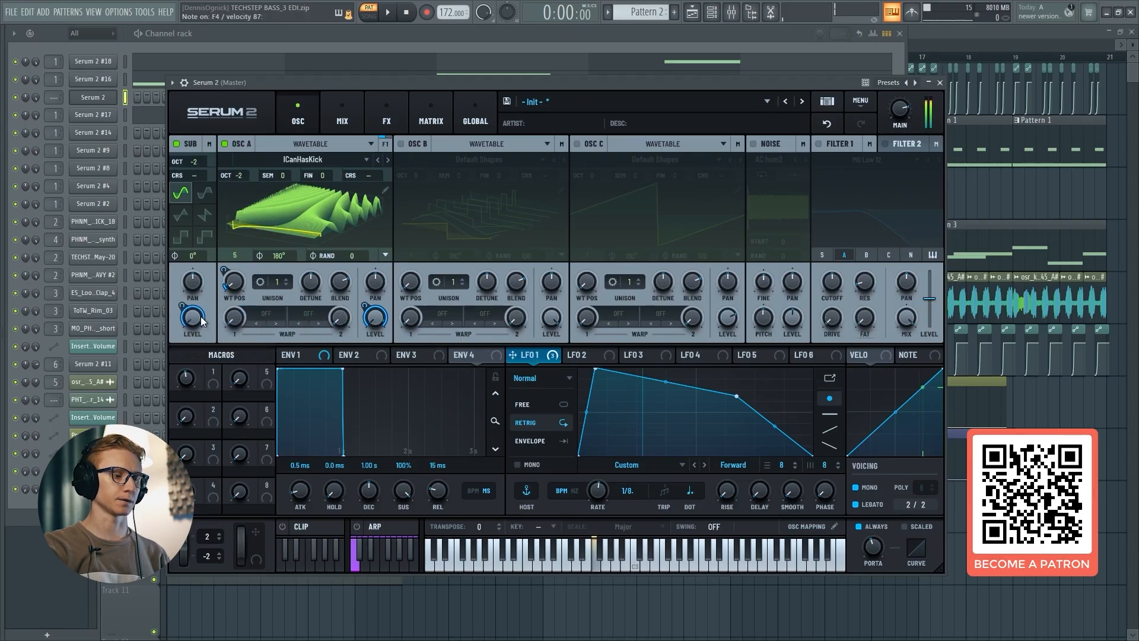
Step: Enable oscillator B with Default Shapes at +4 semitones, and set its level and random phase to 0
mouse_move(200, 316)
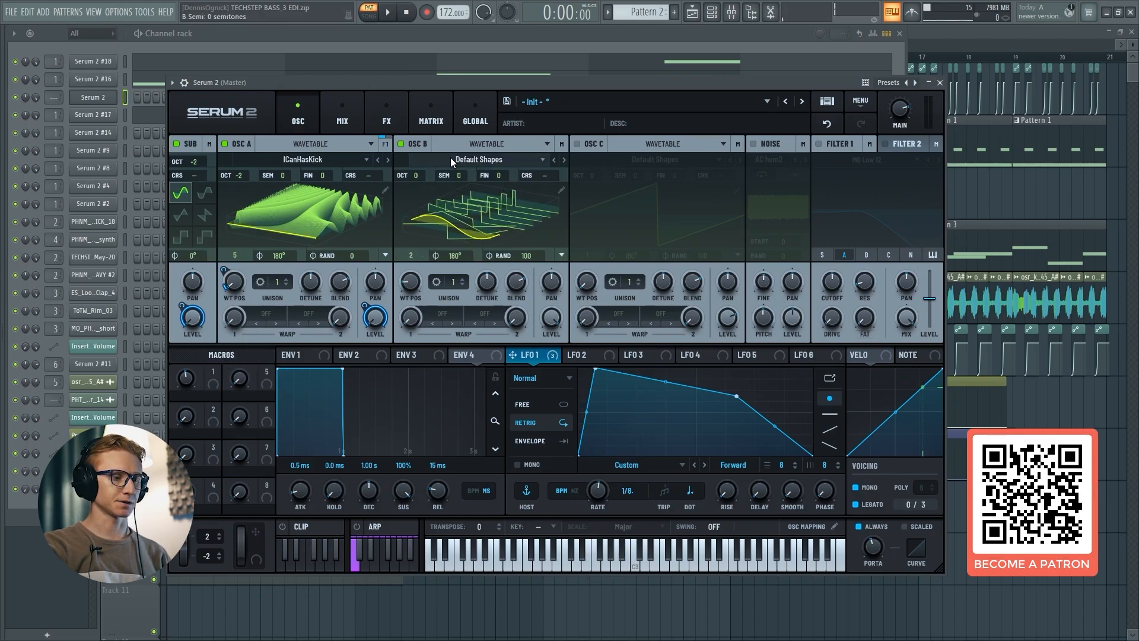
click(421, 147)
click(421, 148)
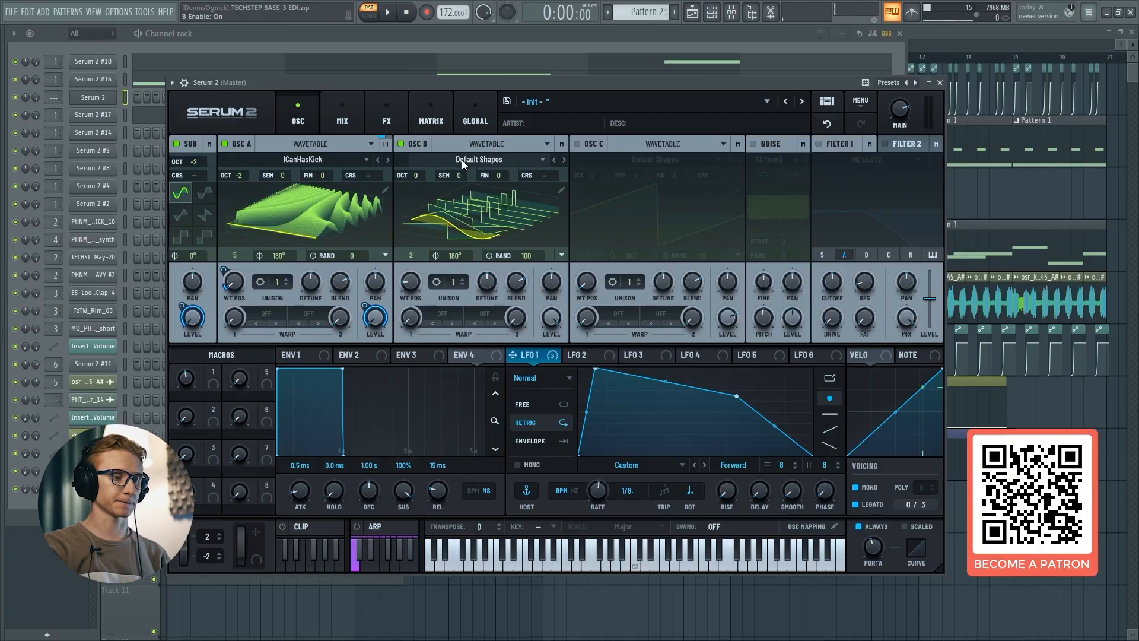
click(464, 176)
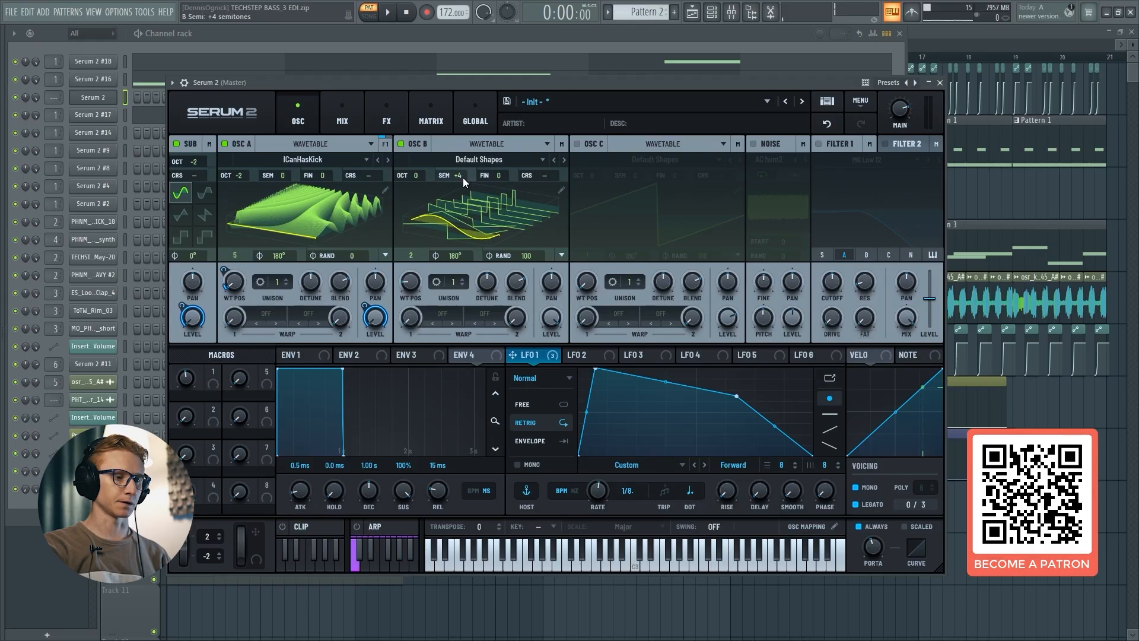
click(465, 176)
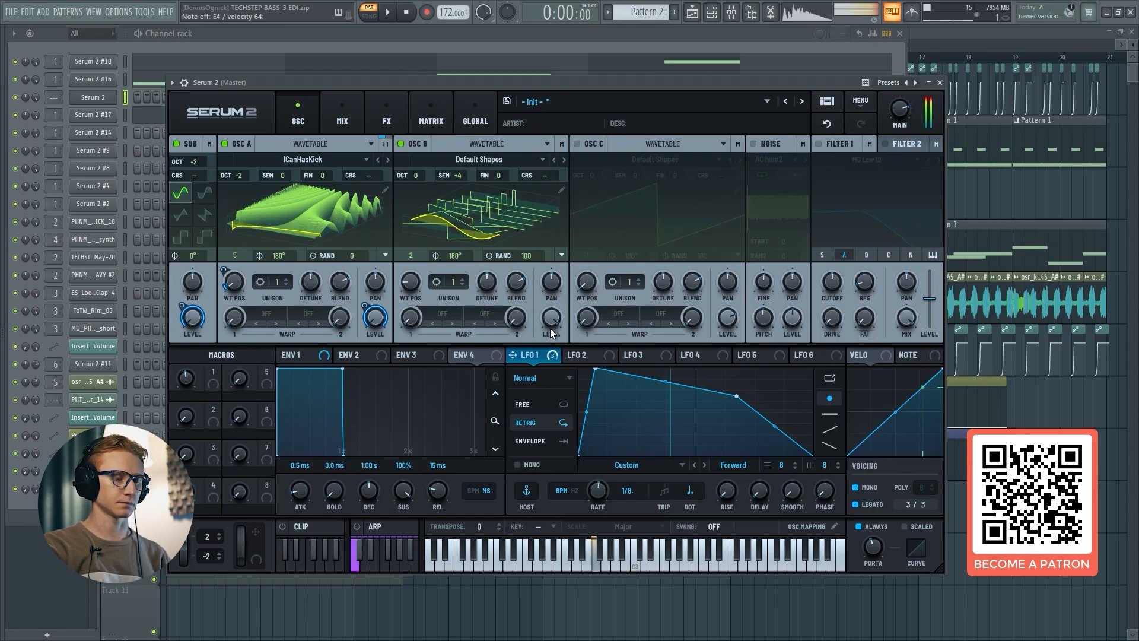
drag(553, 315, 528, 501)
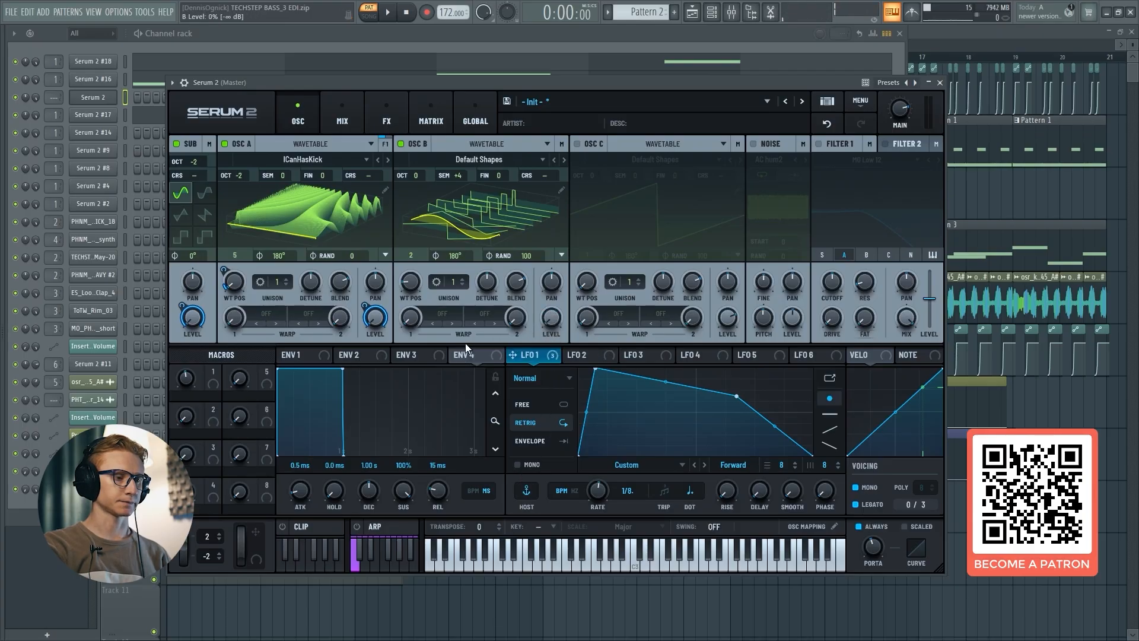
drag(522, 254, 461, 460)
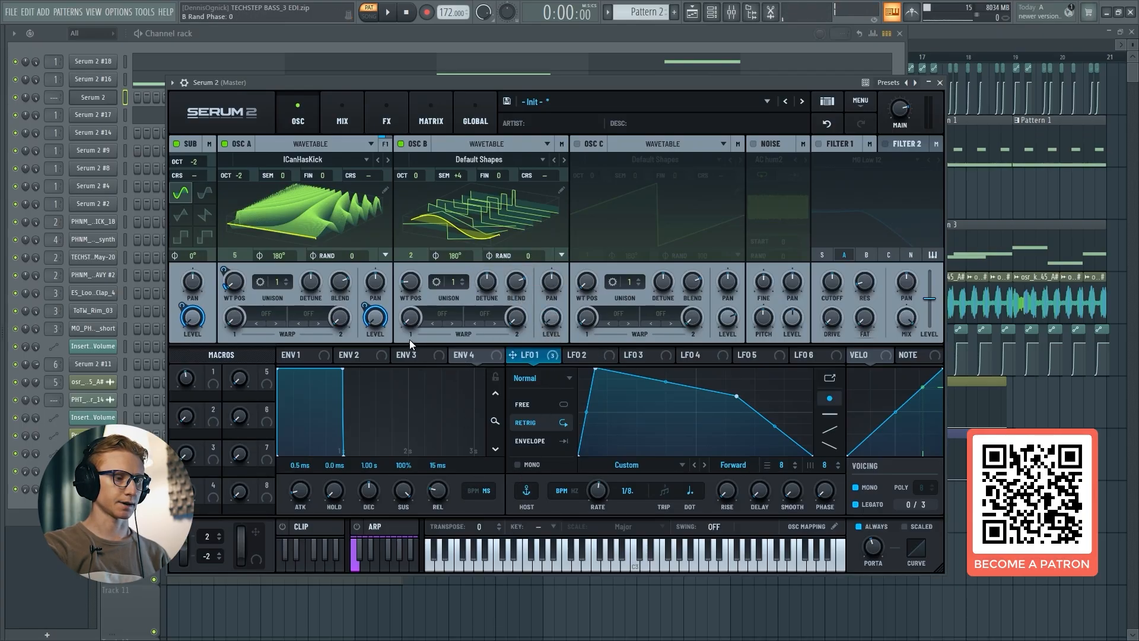
Step: Set oscillator A's first warp to PD (B) and modulate its amount with LFO 1
click(261, 317)
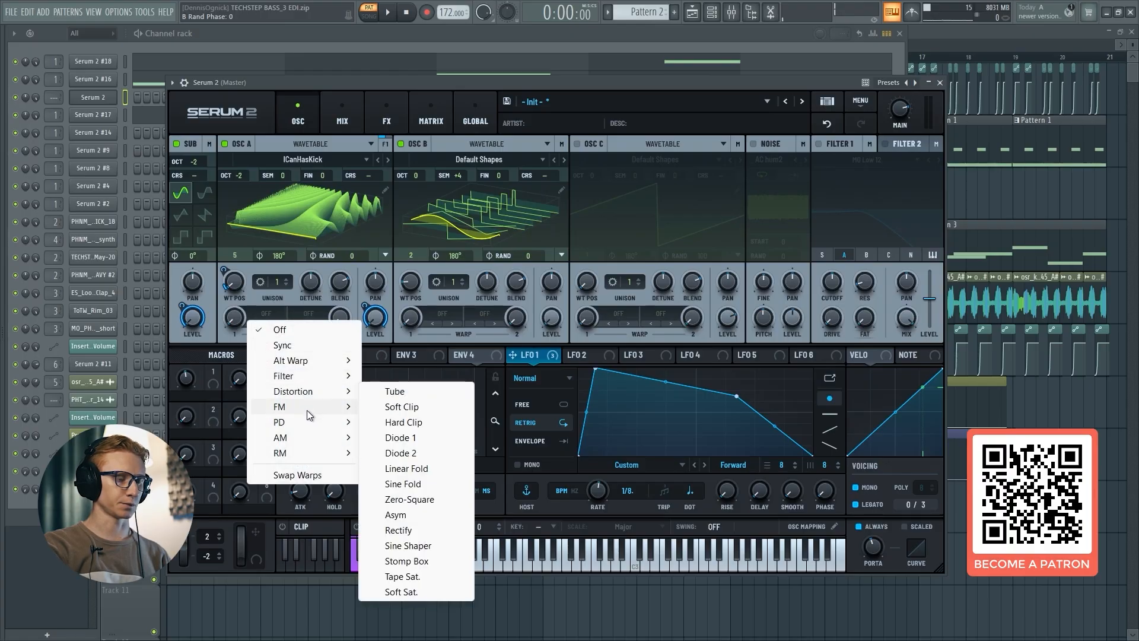
mouse_move(278, 422)
click(395, 437)
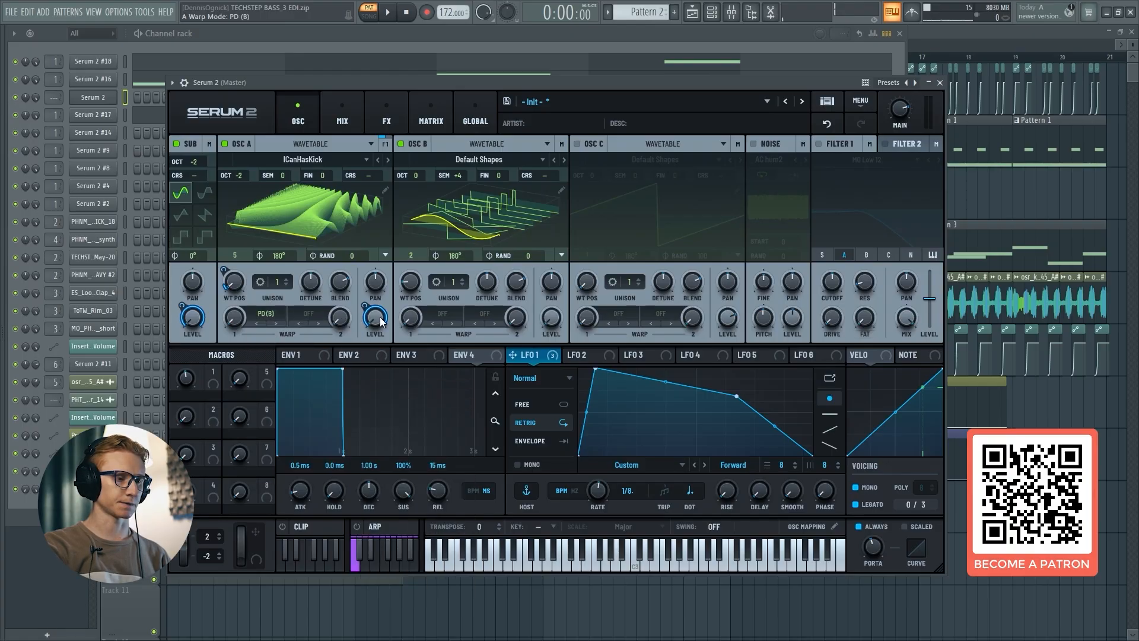
drag(236, 319, 239, 307)
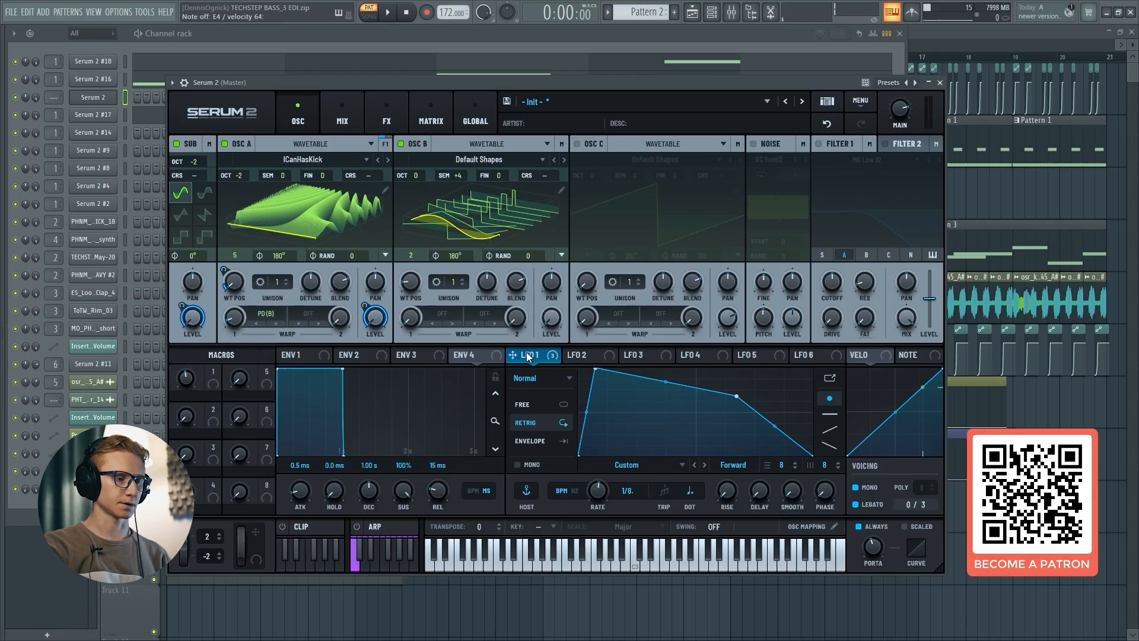
drag(512, 355, 224, 341)
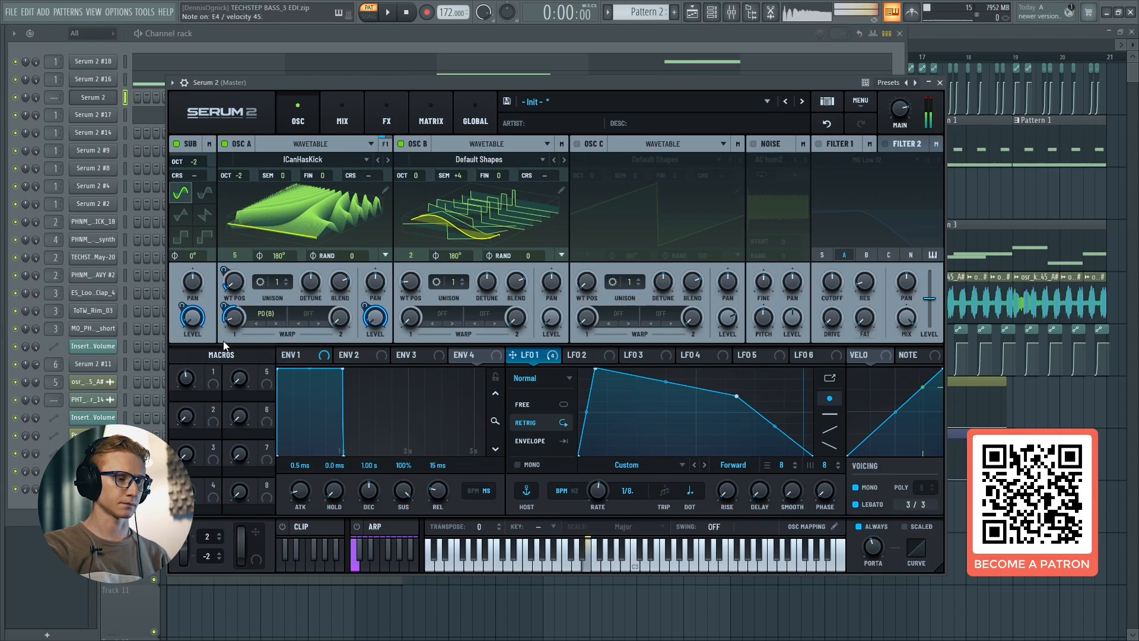
Step: Set oscillator B's first warp mode to Sync and raise its warp amount
click(442, 320)
click(432, 330)
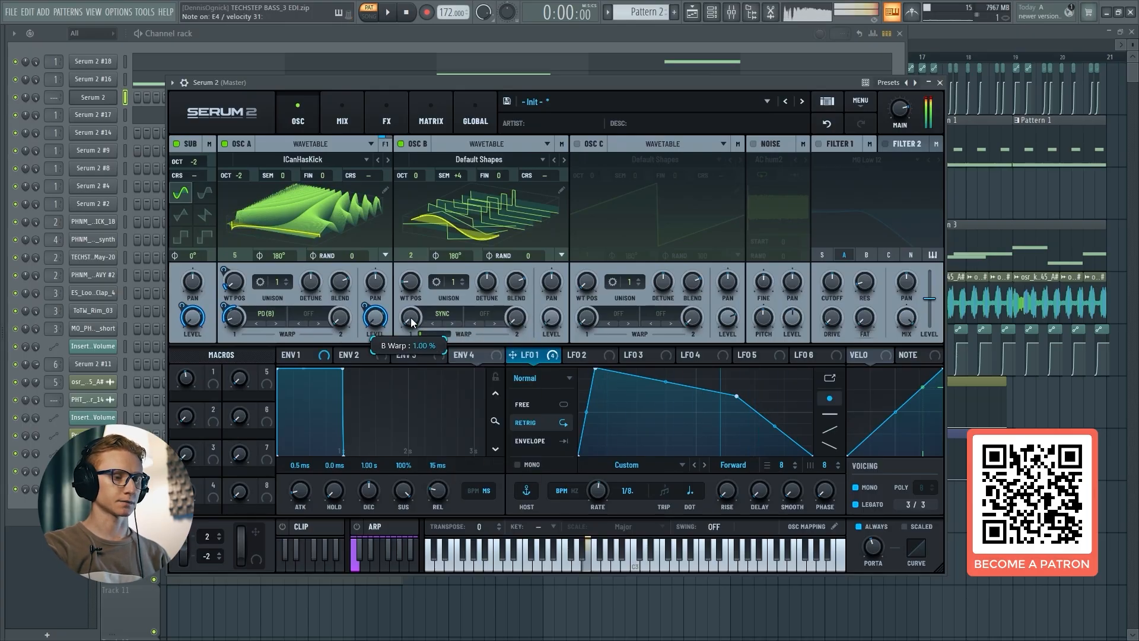
drag(410, 318, 424, 278)
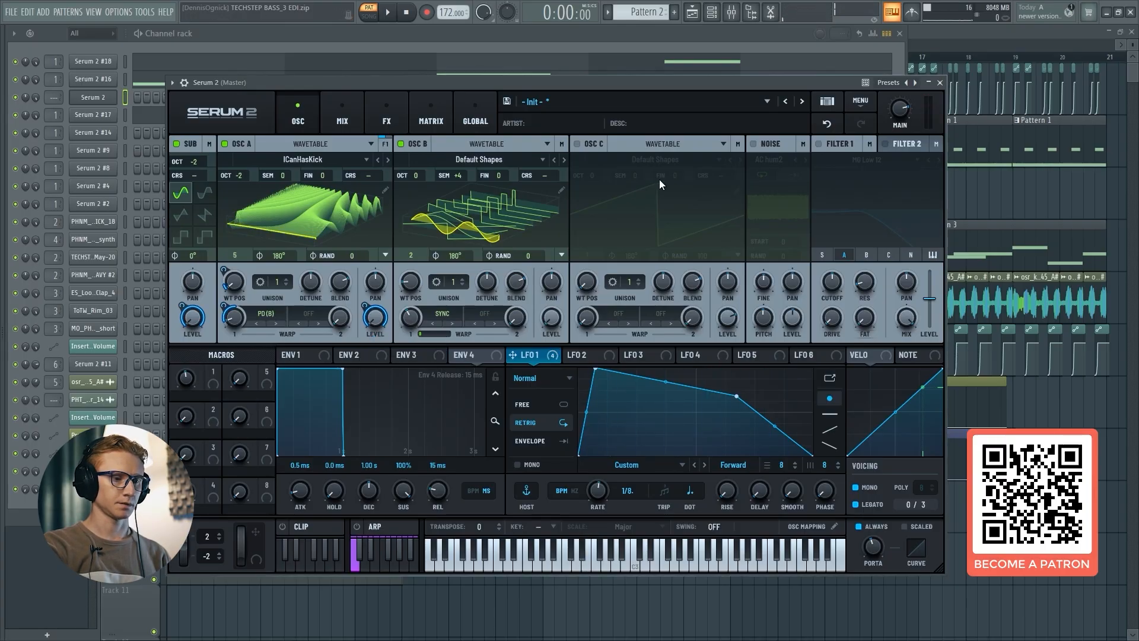
Step: Enable the noise oscillator with the S2 Noises HP12 White sample, and drive its level from zero with LFO 1
click(767, 146)
click(768, 159)
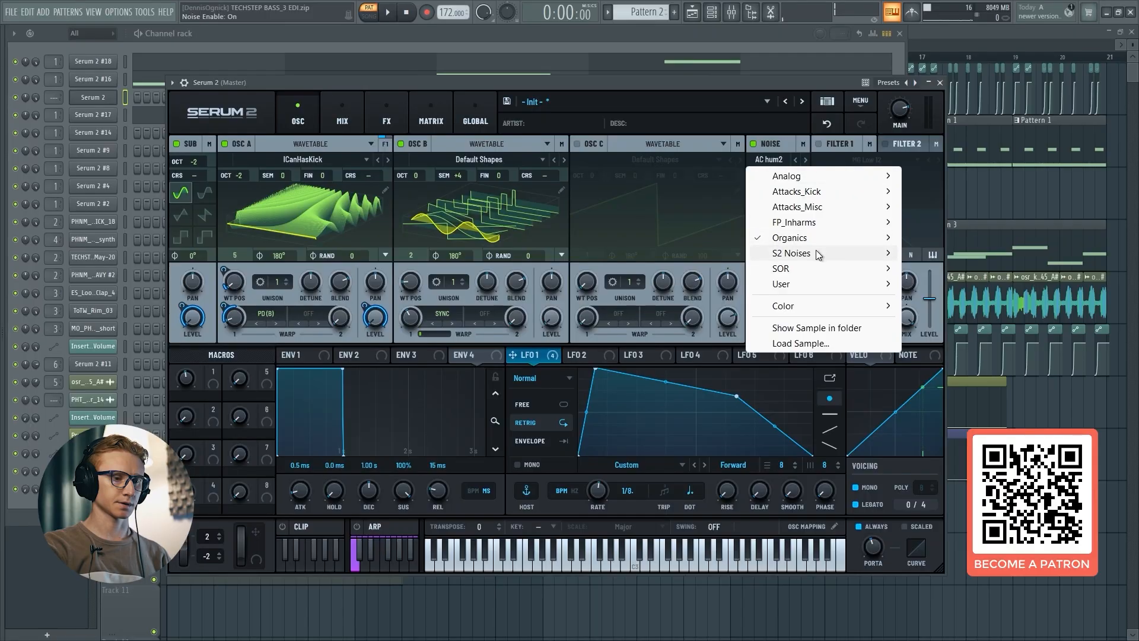
mouse_move(816, 253)
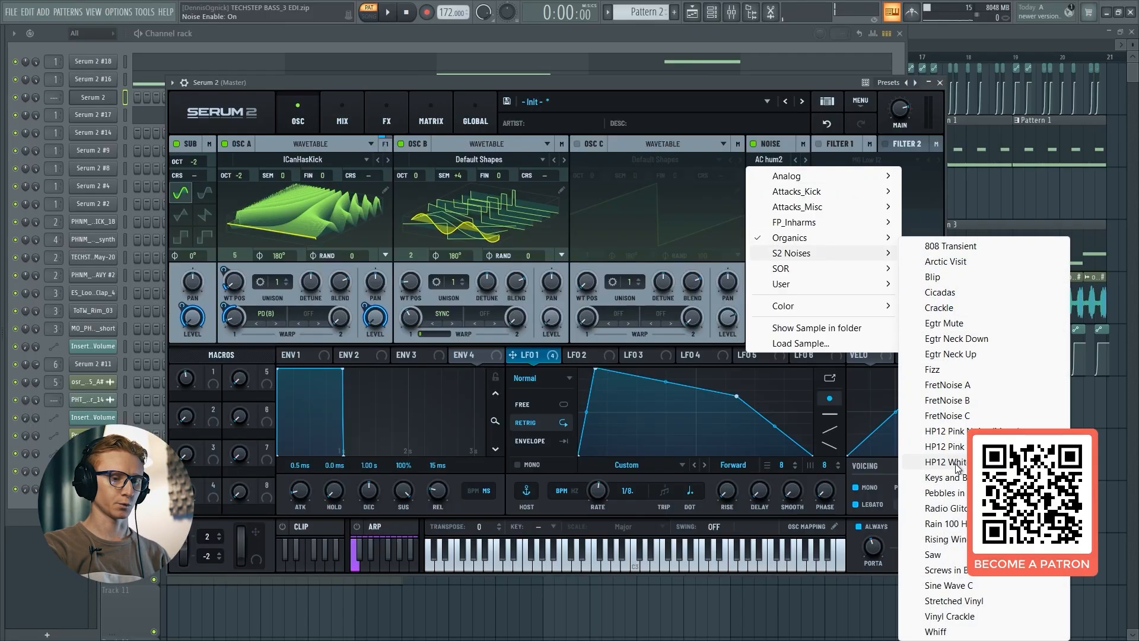
click(949, 462)
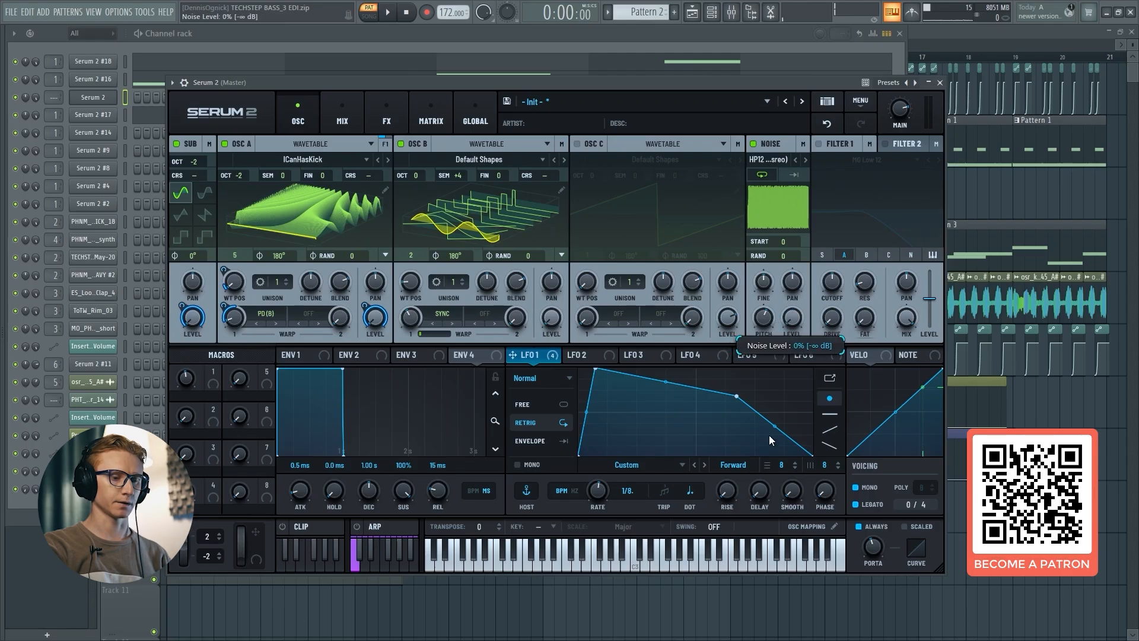
drag(545, 347, 782, 315)
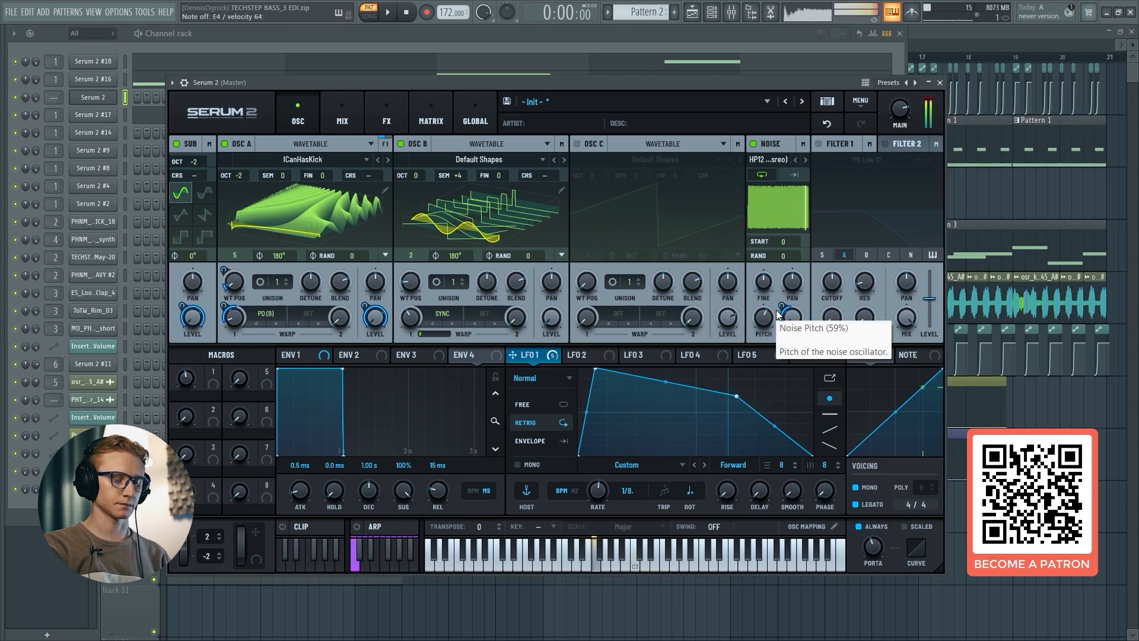
Step: Enable Filter 1 as the Multi type L/B/H 24 and route oscillators A, B, C and the noise through it
click(820, 143)
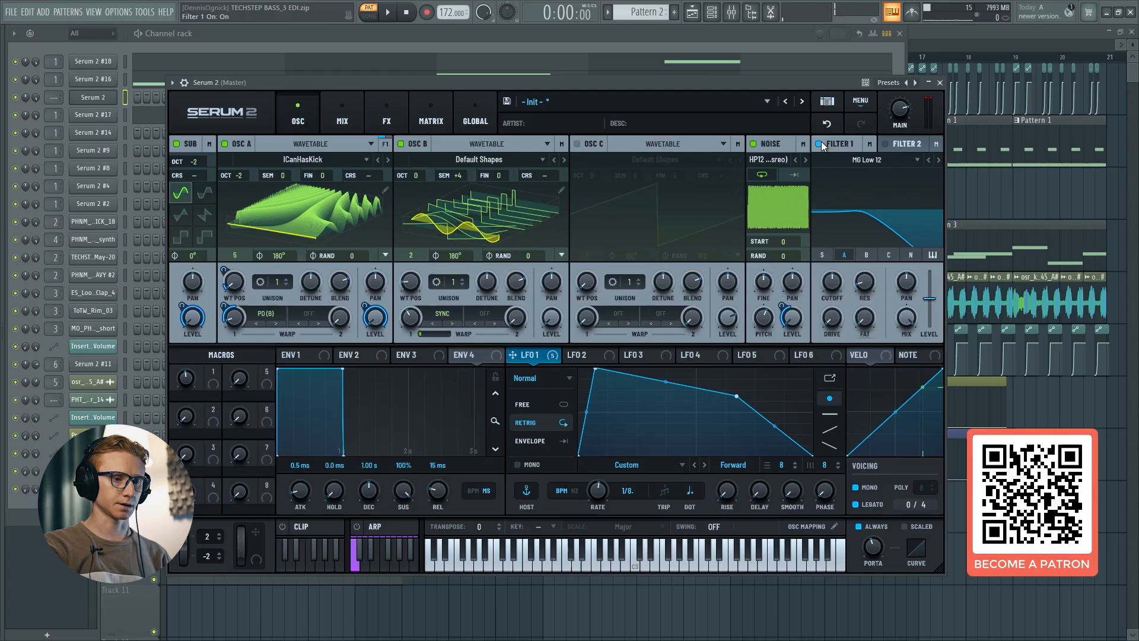
click(848, 159)
mouse_move(851, 192)
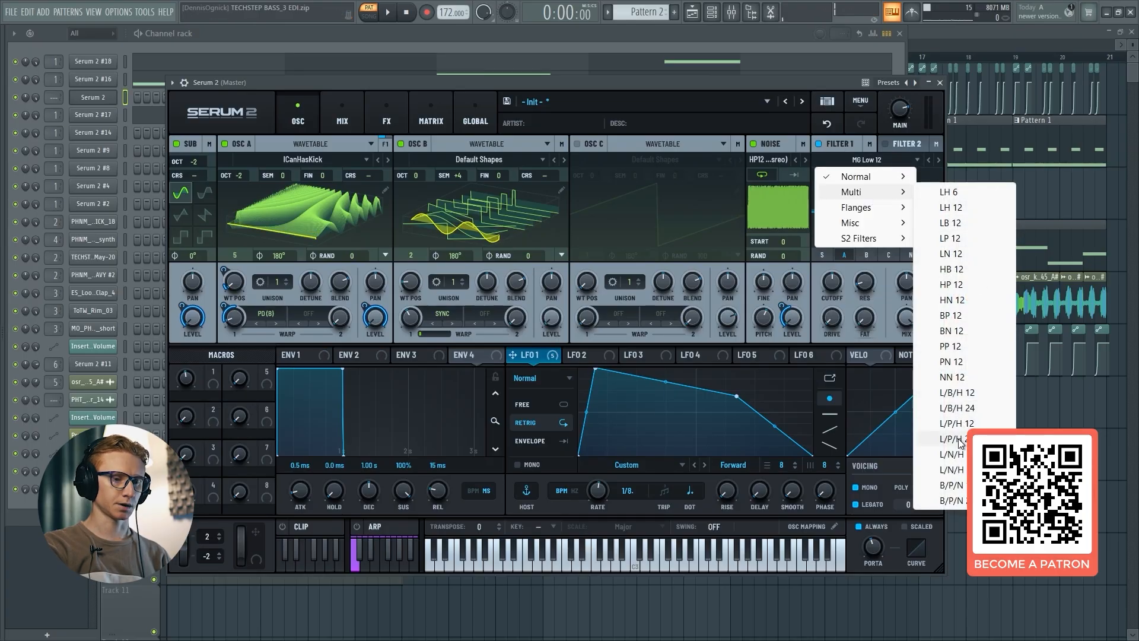
click(959, 409)
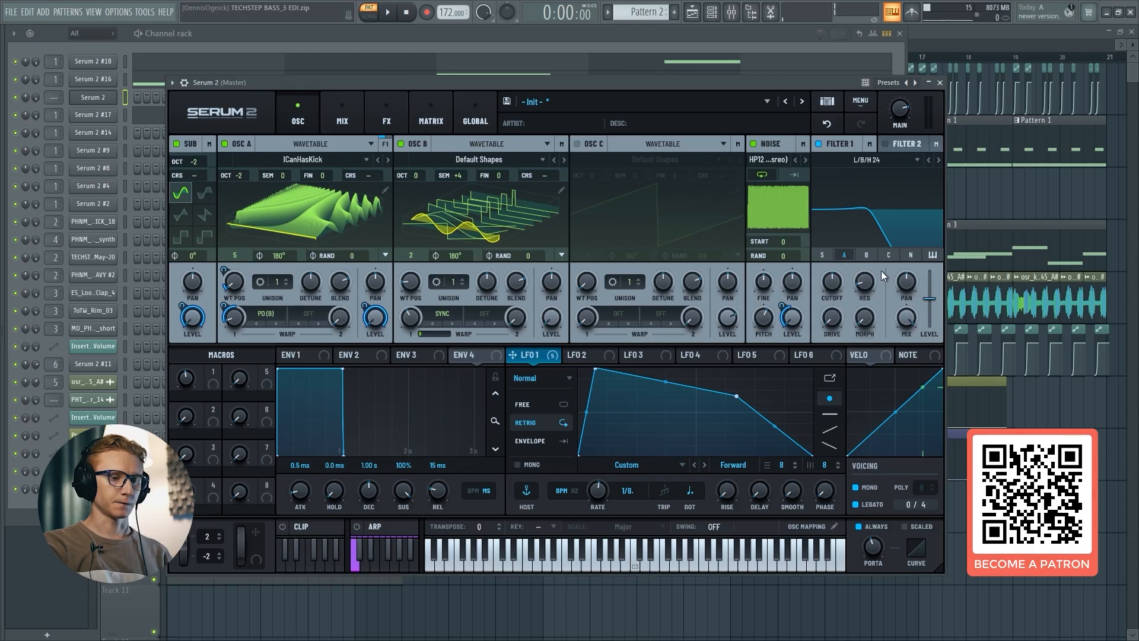
click(891, 256)
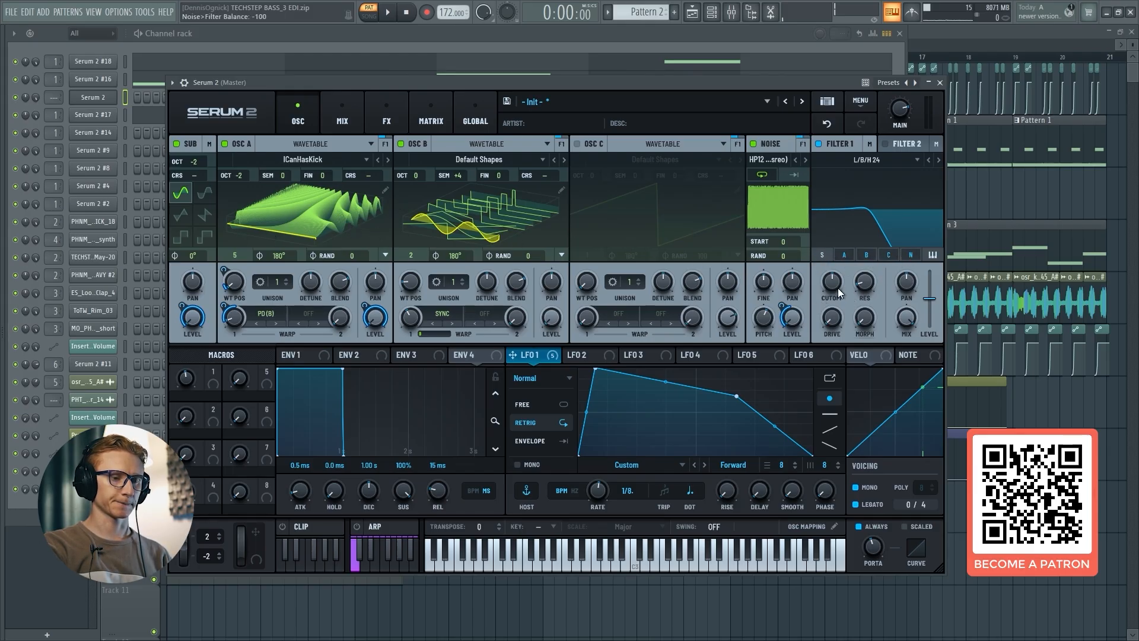
Step: Set Filter 1's cutoff to 10 Hz, raise its morph, and modulate both with LFO 1, using a negative amount for morph
drag(835, 284, 821, 316)
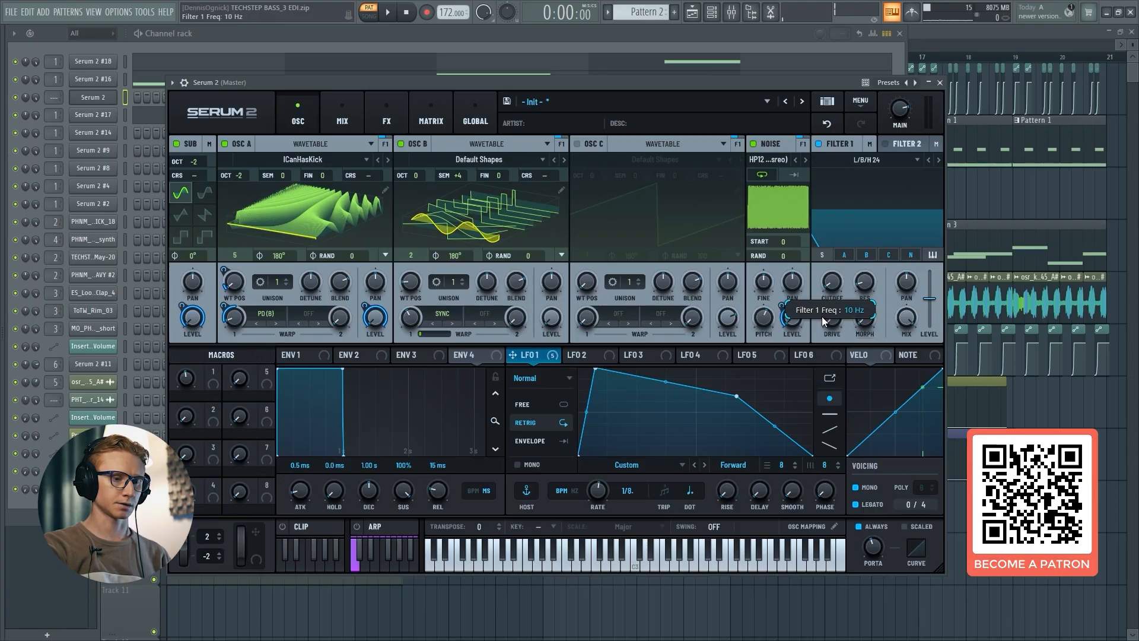
drag(513, 354, 821, 281)
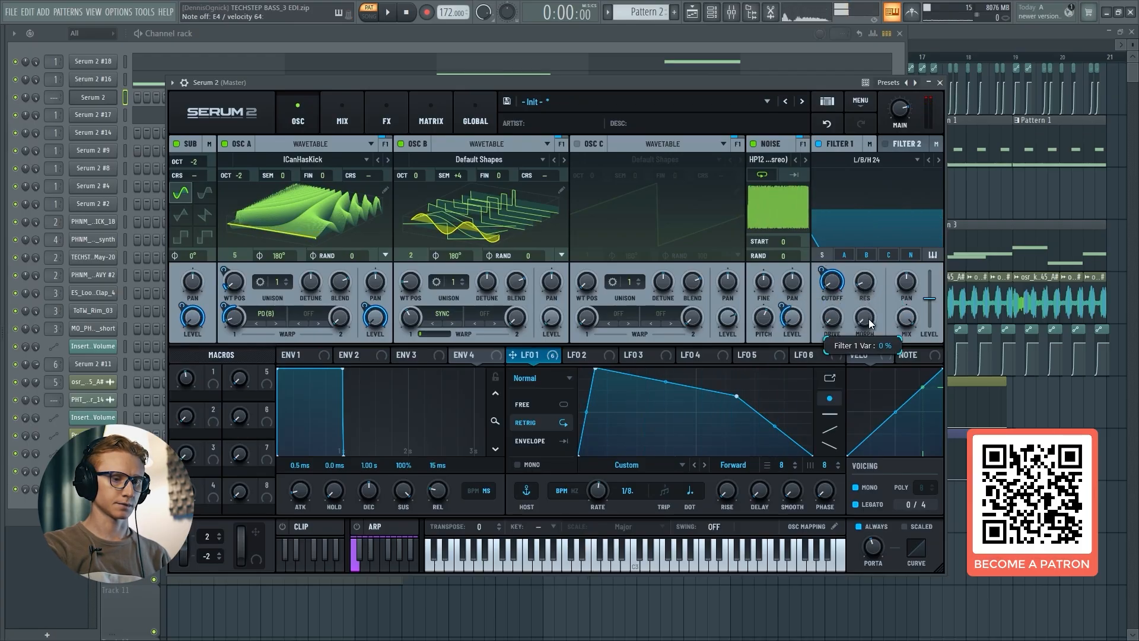
drag(870, 326, 891, 249)
drag(528, 355, 863, 316)
drag(853, 307, 842, 363)
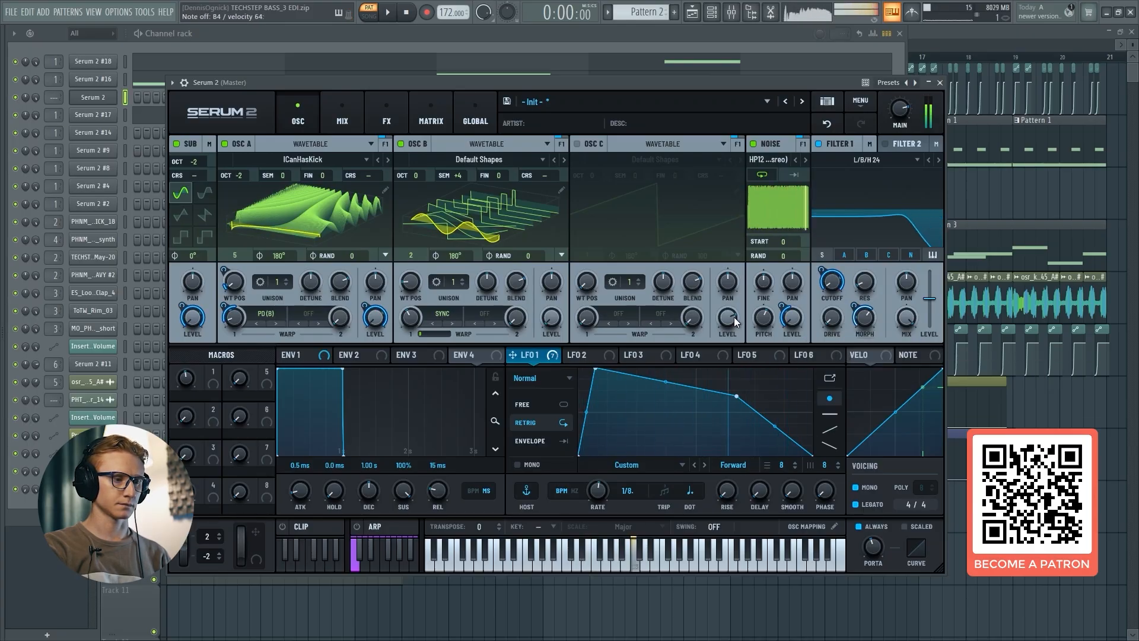
Step: Add a Distortion effect to the main FX chain, set its type to Overdrive, and raise its drive
click(386, 115)
click(189, 167)
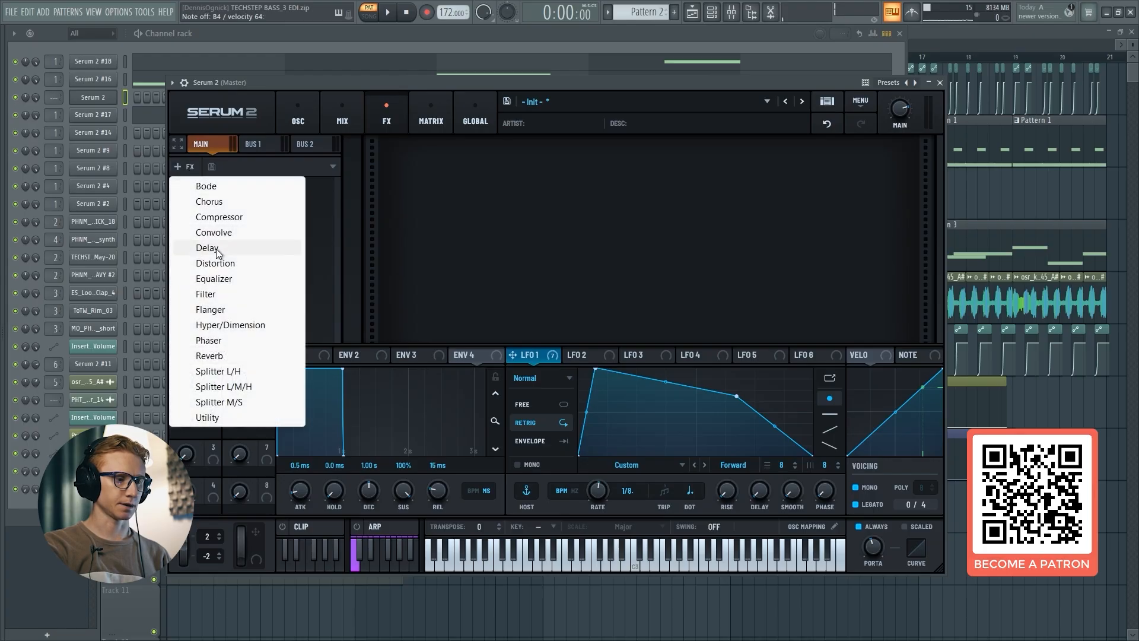
click(237, 260)
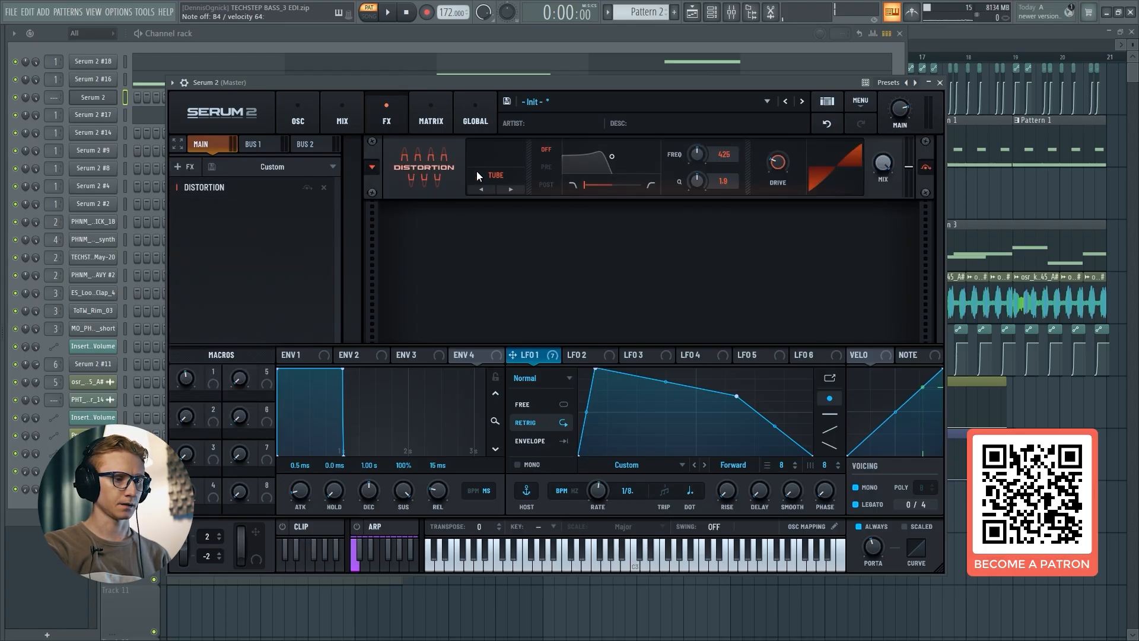
click(496, 175)
click(514, 439)
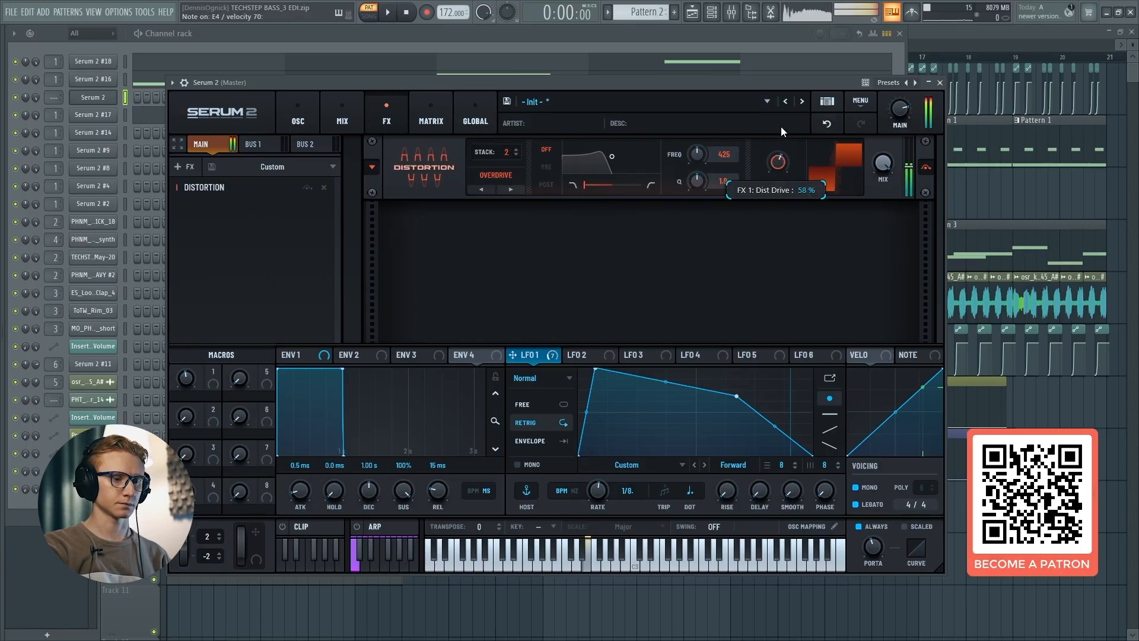
mouse_move(779, 167)
drag(778, 163, 788, 141)
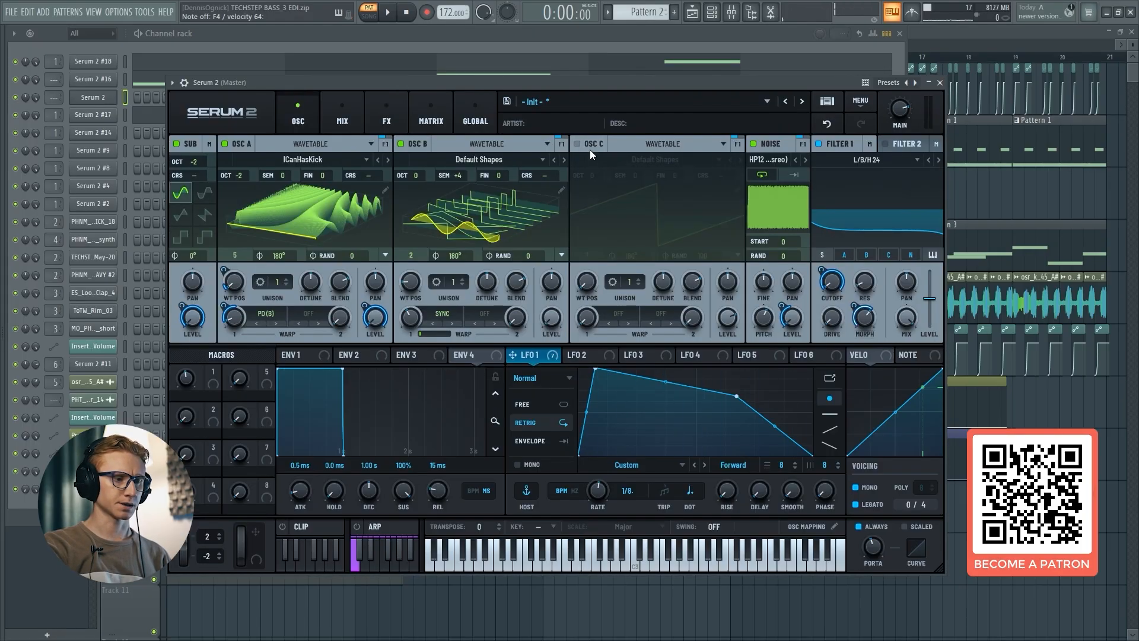
Step: Enable oscillator C and tune it to octave +1 and semitone +4
click(589, 149)
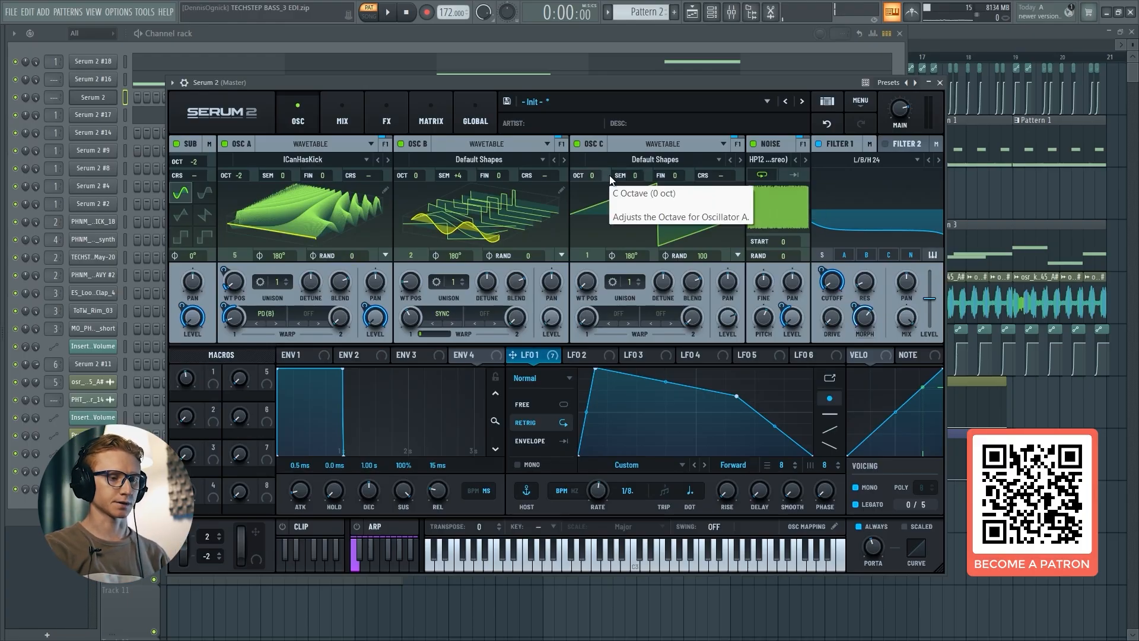
drag(668, 85, 667, 82)
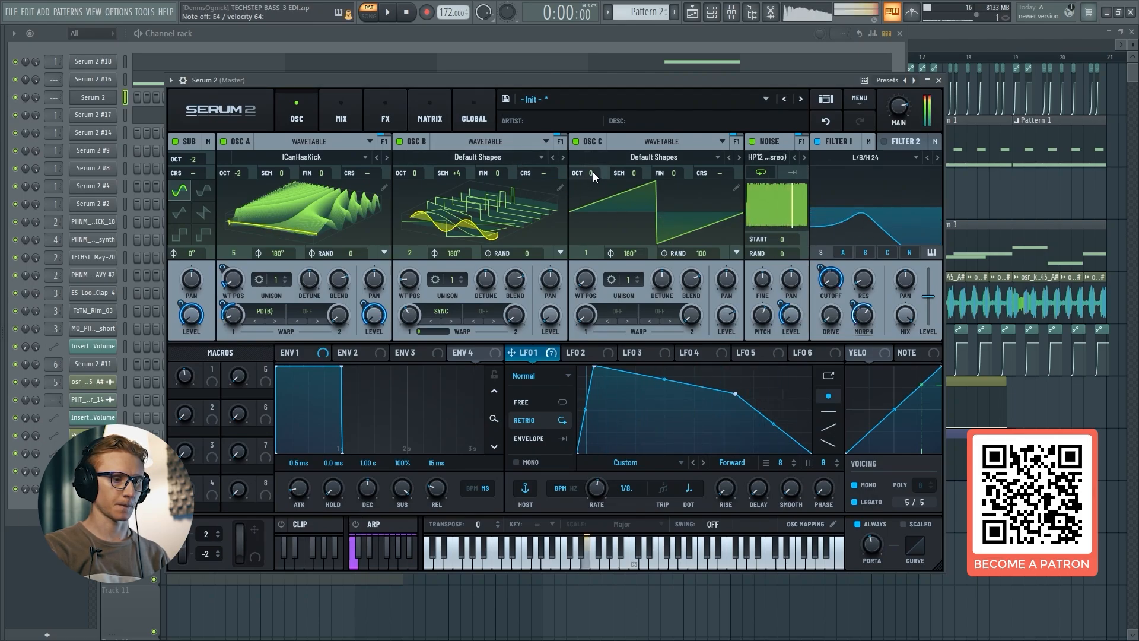
drag(596, 178, 643, 168)
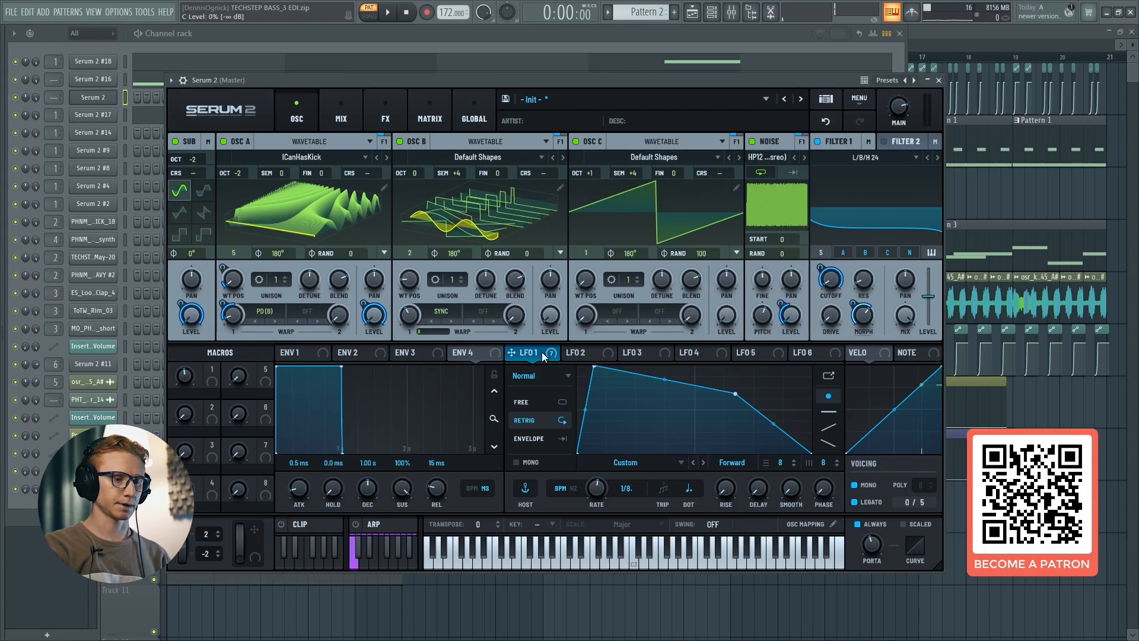
Step: Drive oscillator C's level from zero with LFO 1, and set its random phase to 0 and unison to 2
drag(726, 316, 727, 302)
drag(702, 254, 695, 354)
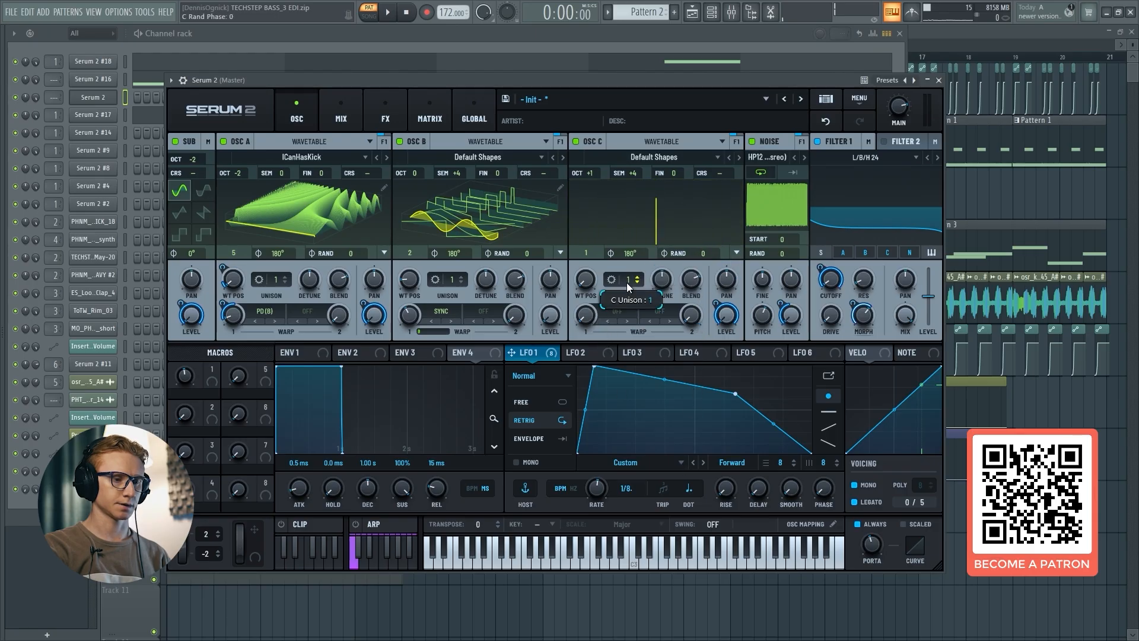
drag(627, 283, 631, 273)
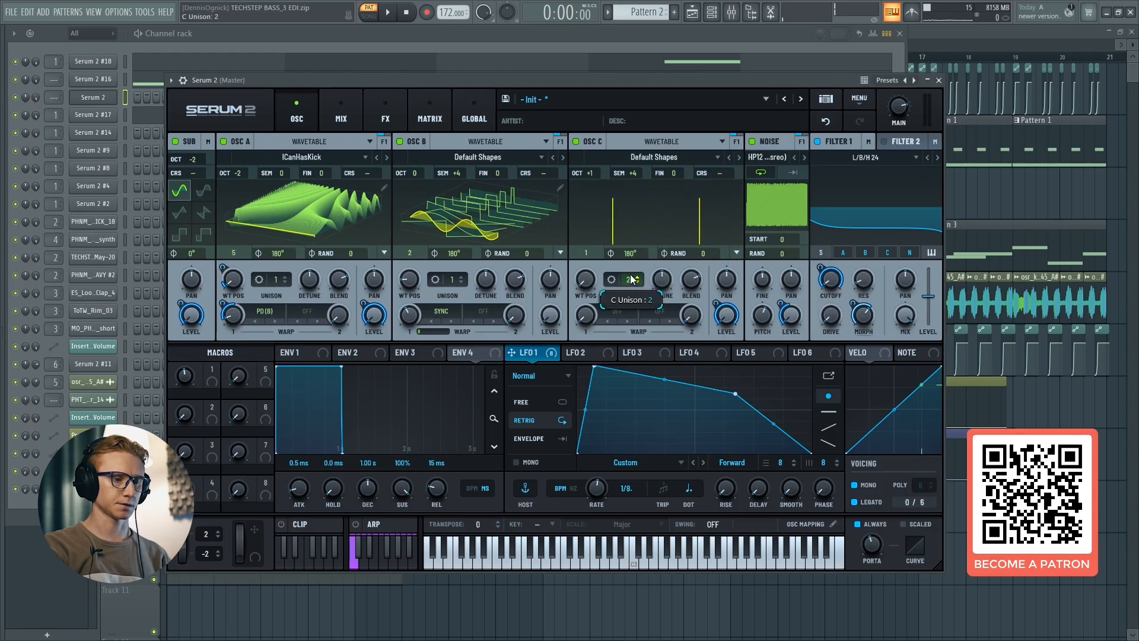
Step: Set oscillator C's first warp mode to Sync with a small warp amount, and compare the sound with oscillator C off and on
click(617, 311)
click(611, 343)
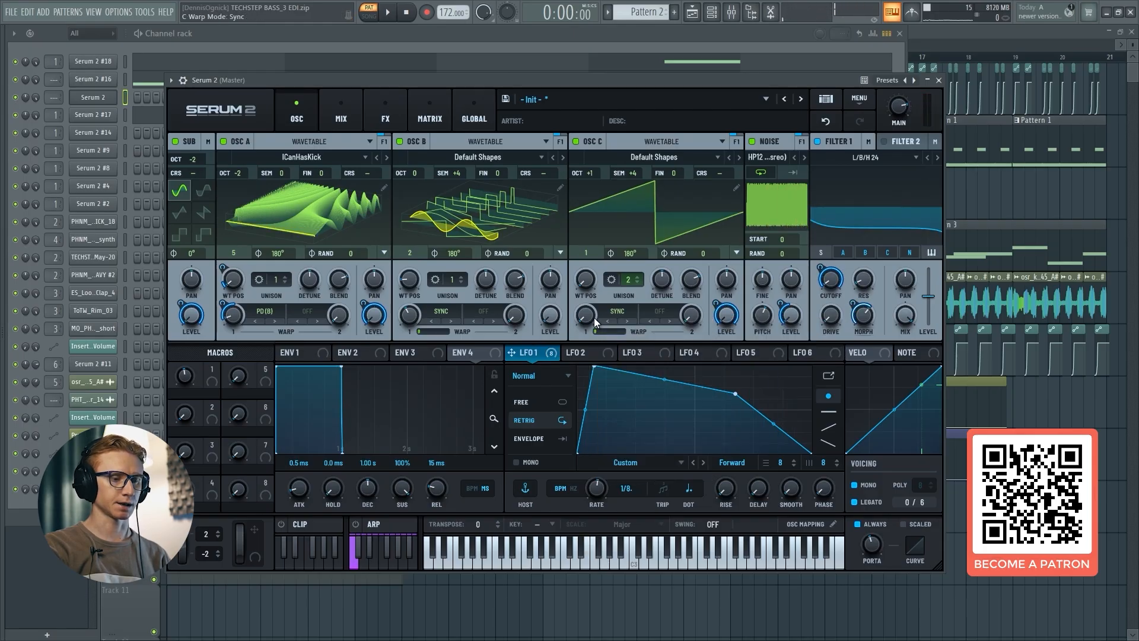
mouse_move(594, 318)
mouse_move(594, 319)
mouse_down()
mouse_move(607, 252)
mouse_move(584, 326)
mouse_up()
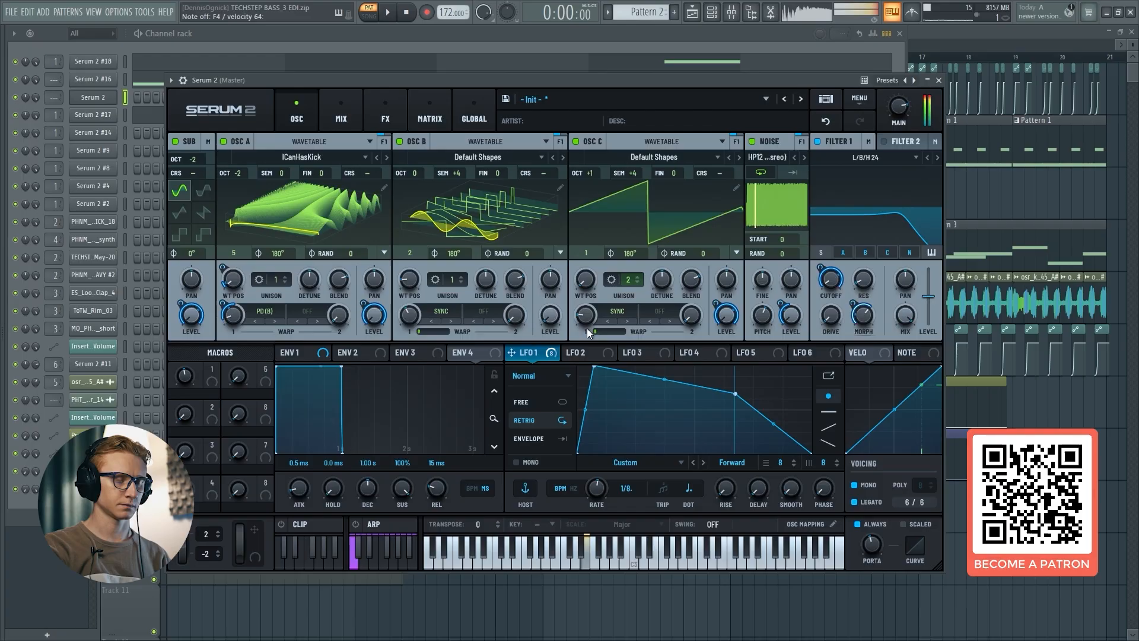
click(578, 142)
click(583, 139)
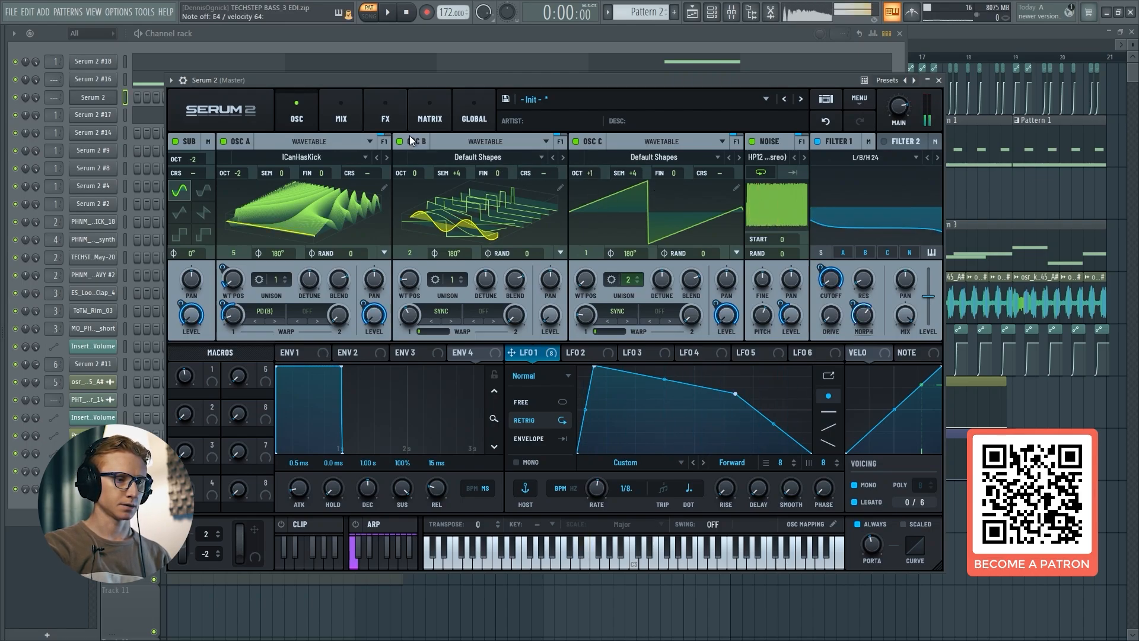
Step: Add a Compressor after the Distortion in the main FX chain and set it to Multiband mode
click(412, 117)
click(389, 121)
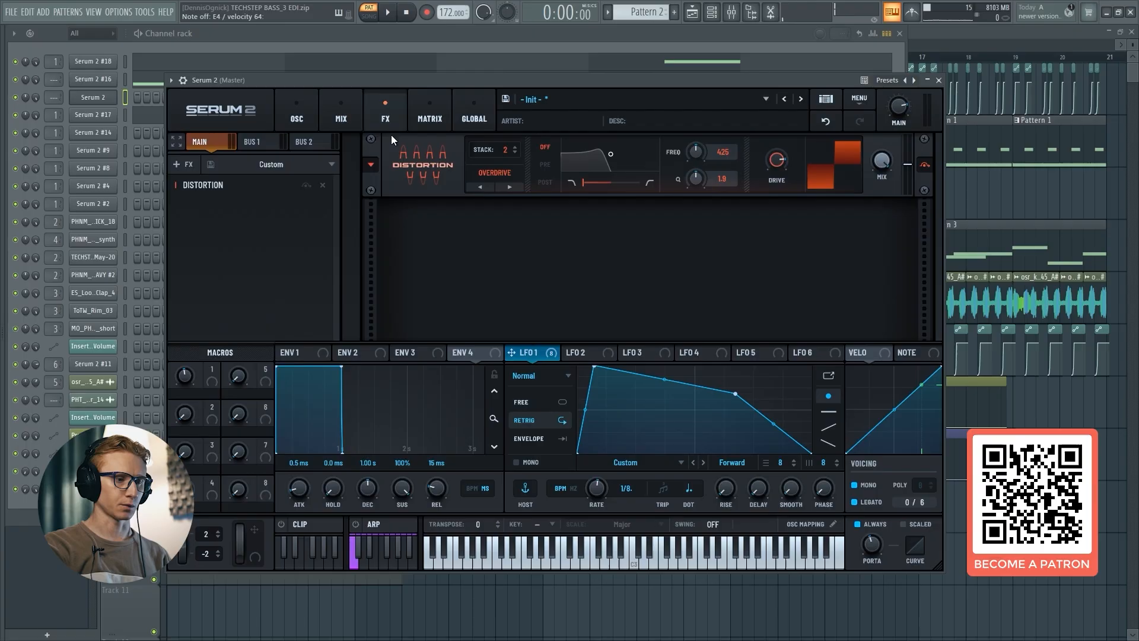
click(306, 185)
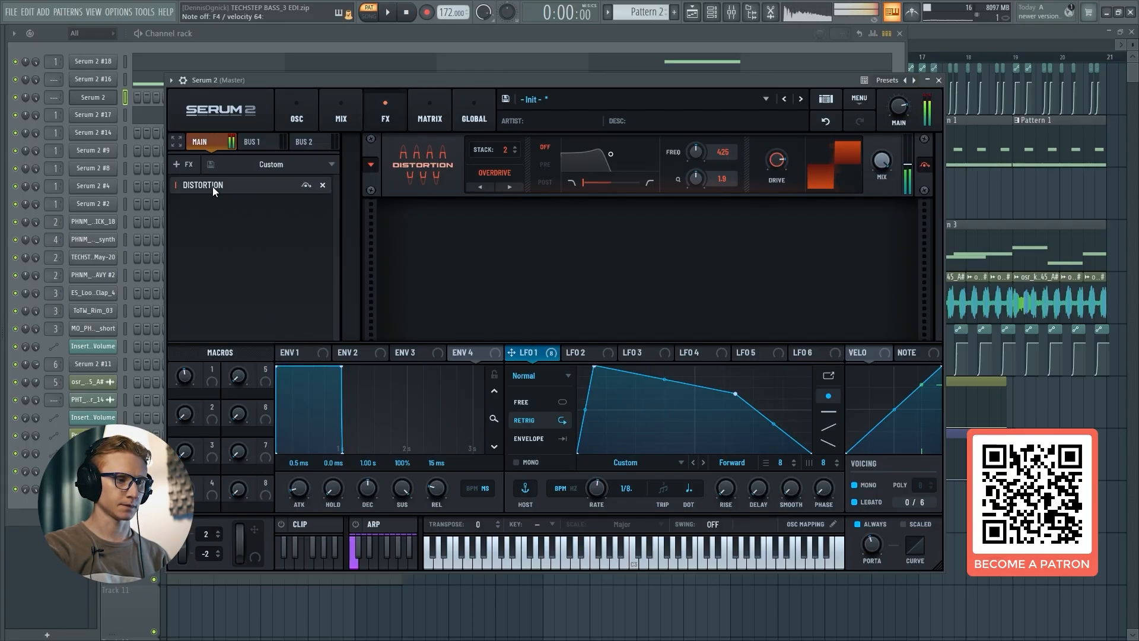
click(191, 164)
click(230, 215)
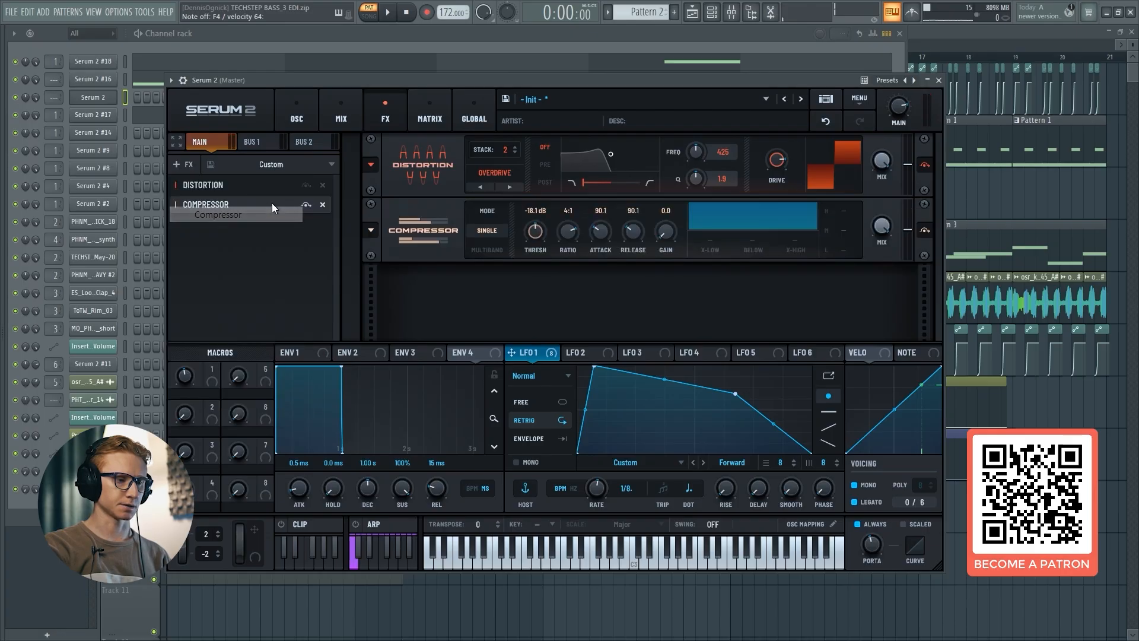
click(497, 246)
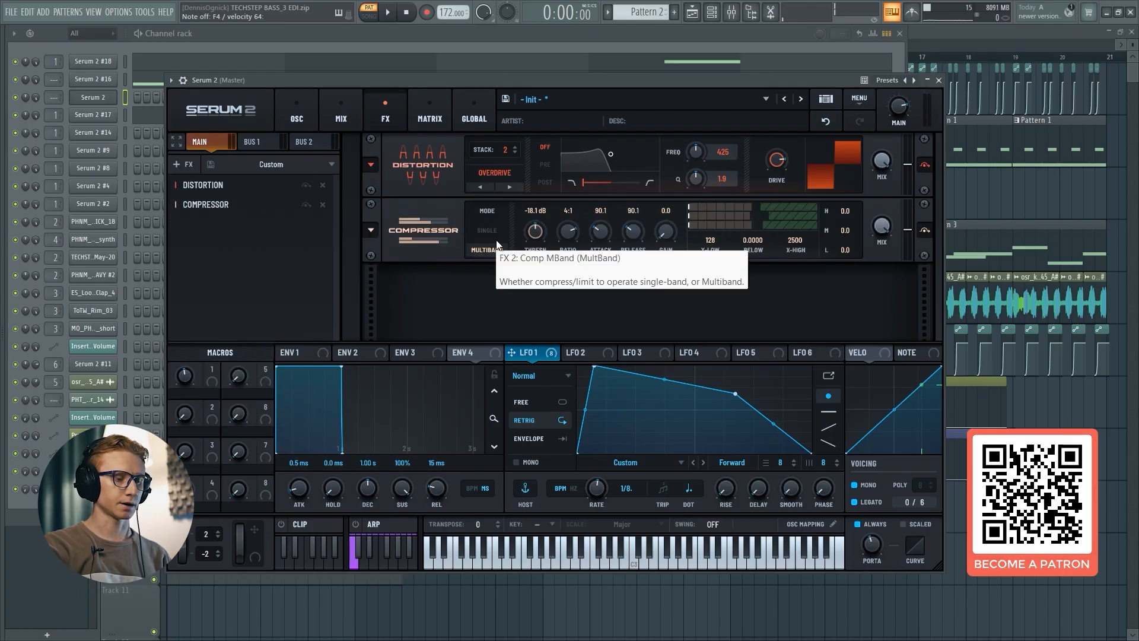
Step: Set the multiband compressor's gain to 9.9 dB, its high band level to 6.0, and its low band level to 11.2
drag(665, 231, 676, 208)
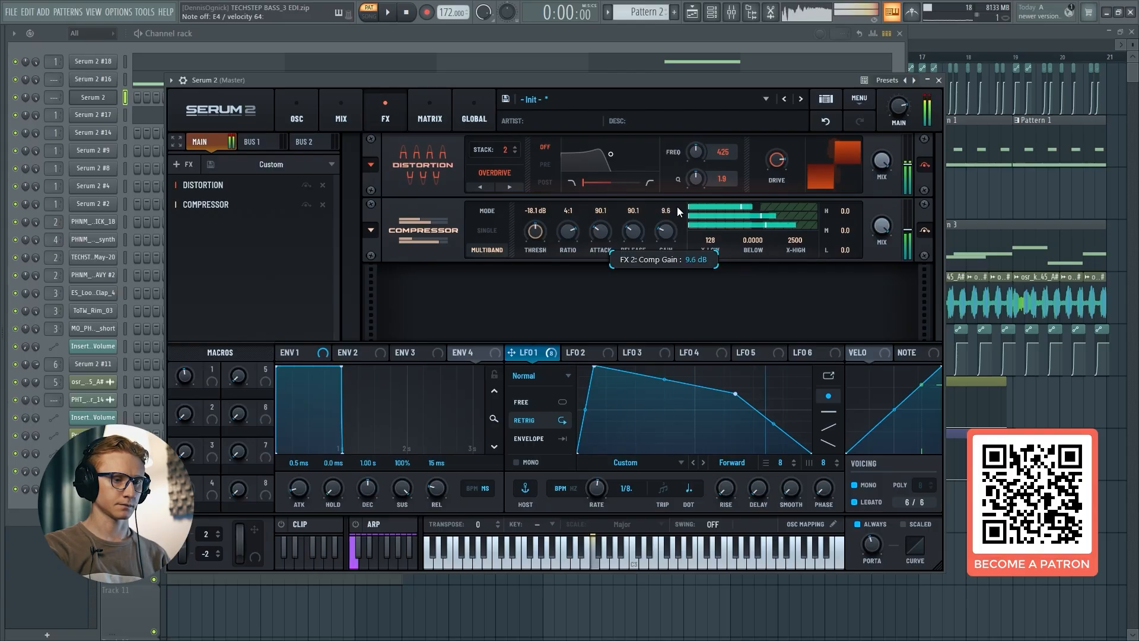
drag(844, 212, 857, 196)
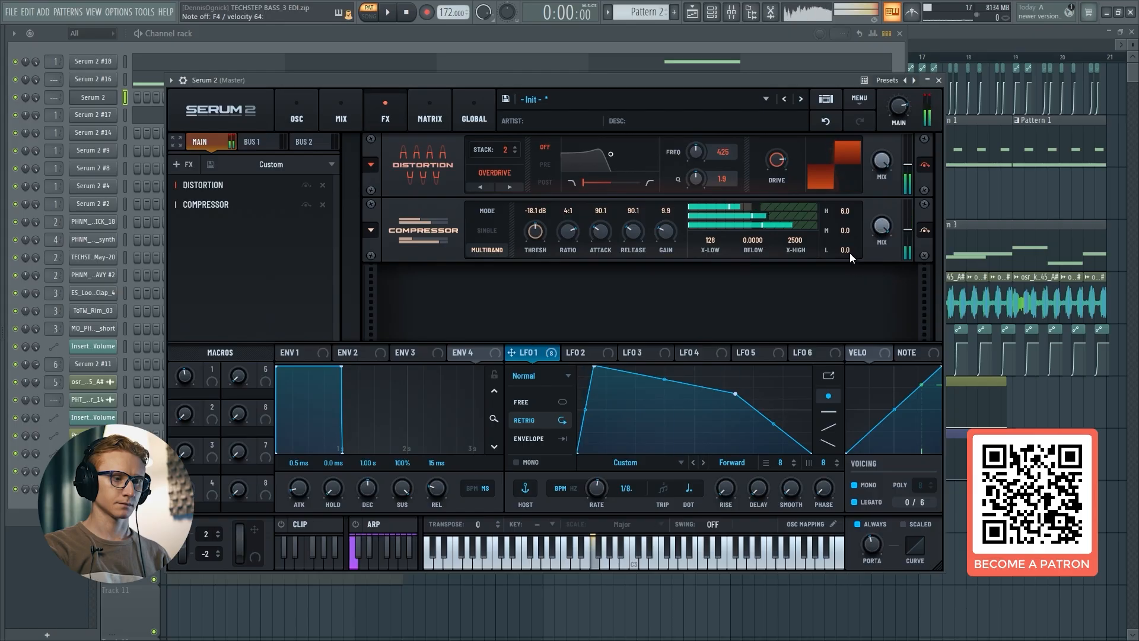
drag(849, 253, 860, 222)
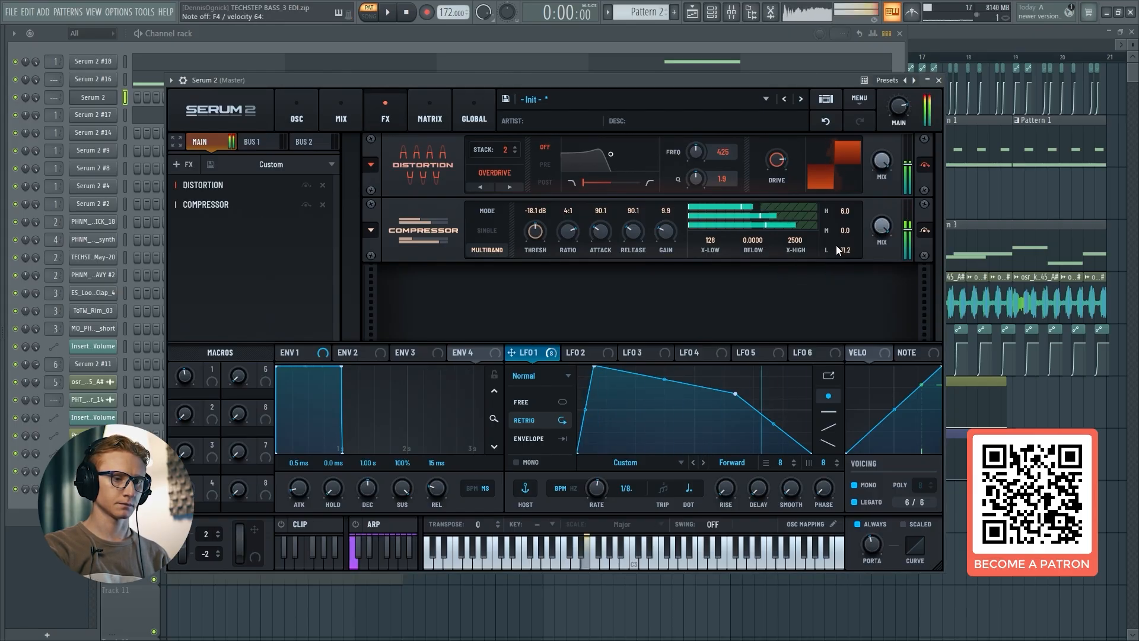
Step: Change oscillator C's wavetable position from the saw to the sine shape of Default Shapes
click(296, 113)
click(624, 204)
click(628, 200)
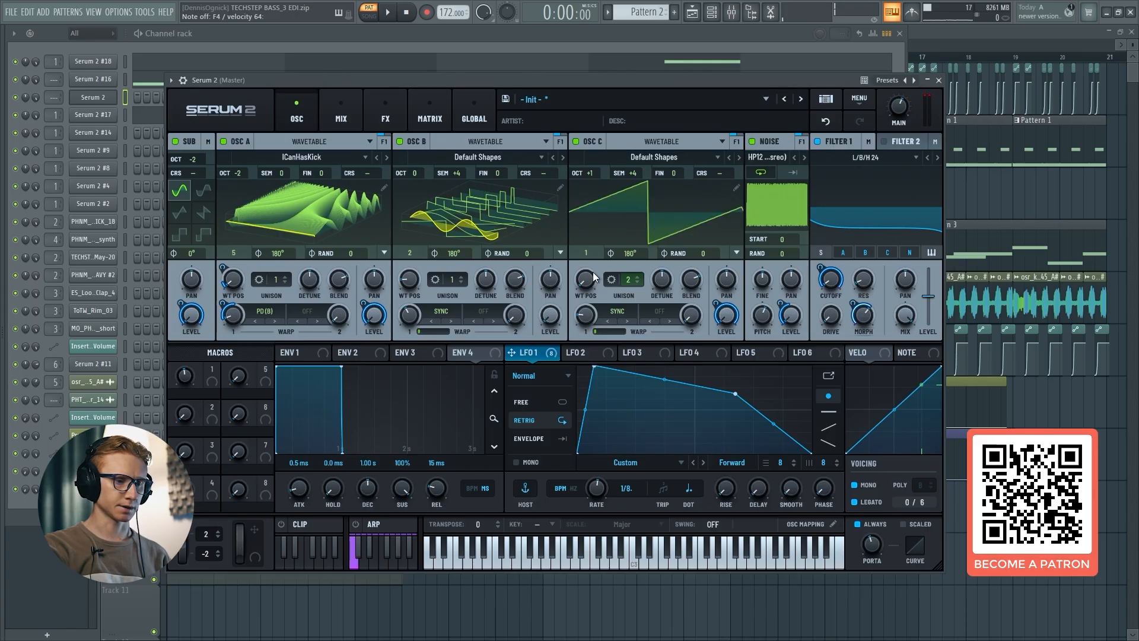
drag(593, 276, 587, 265)
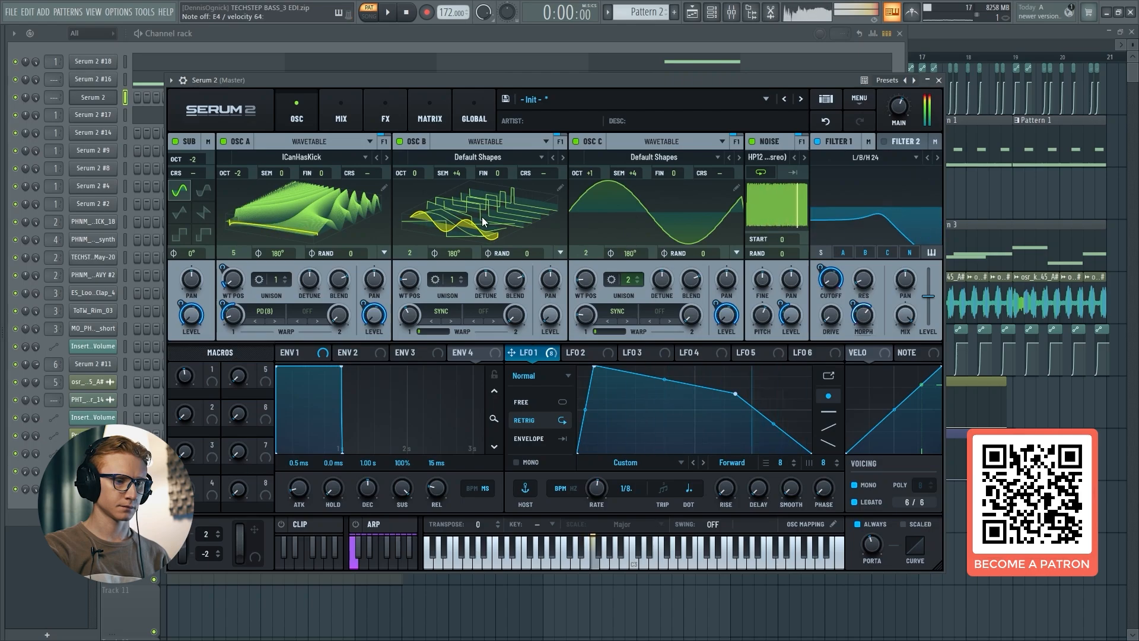
Step: Add a modulation matrix row with LFO 2 as the source and global Main Tuning as the destination
click(388, 113)
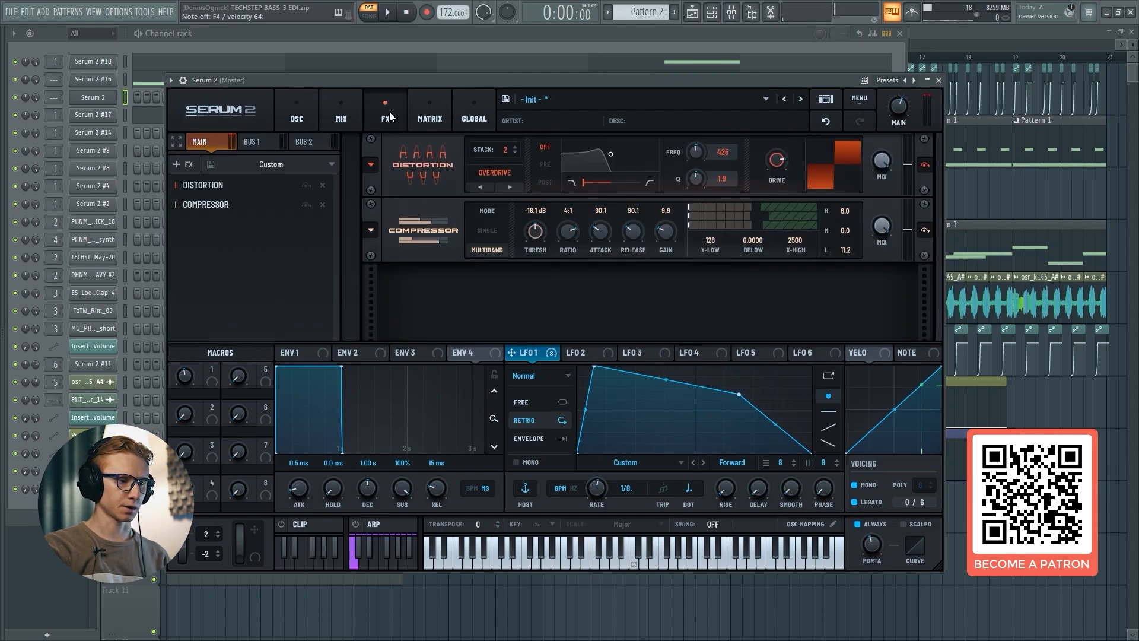
click(445, 113)
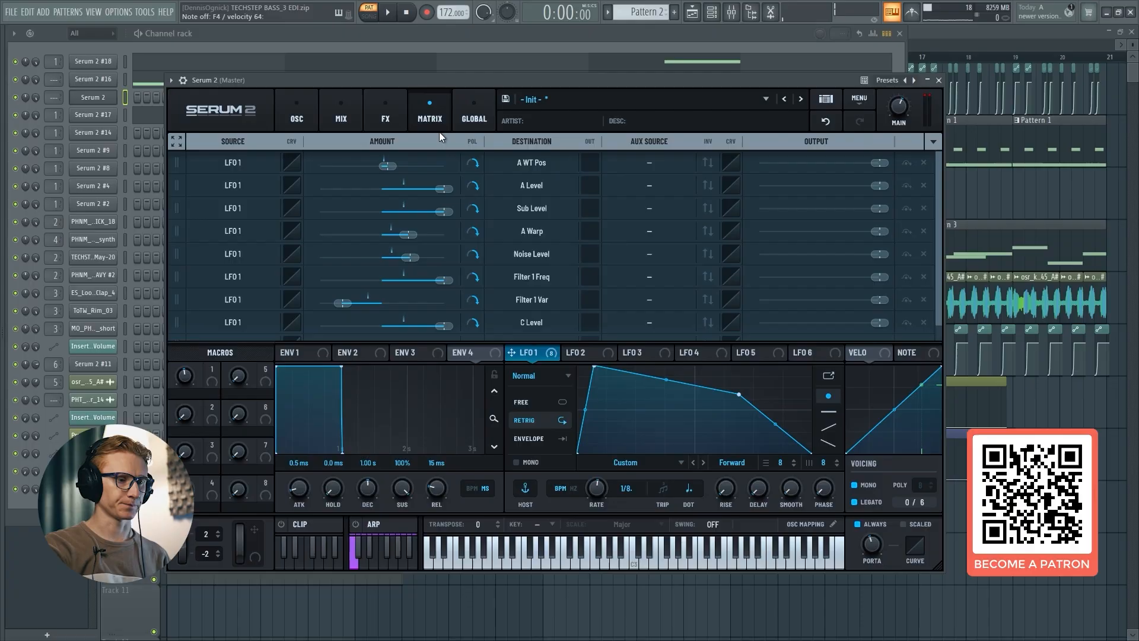
scroll(546, 220, down, 1)
click(528, 329)
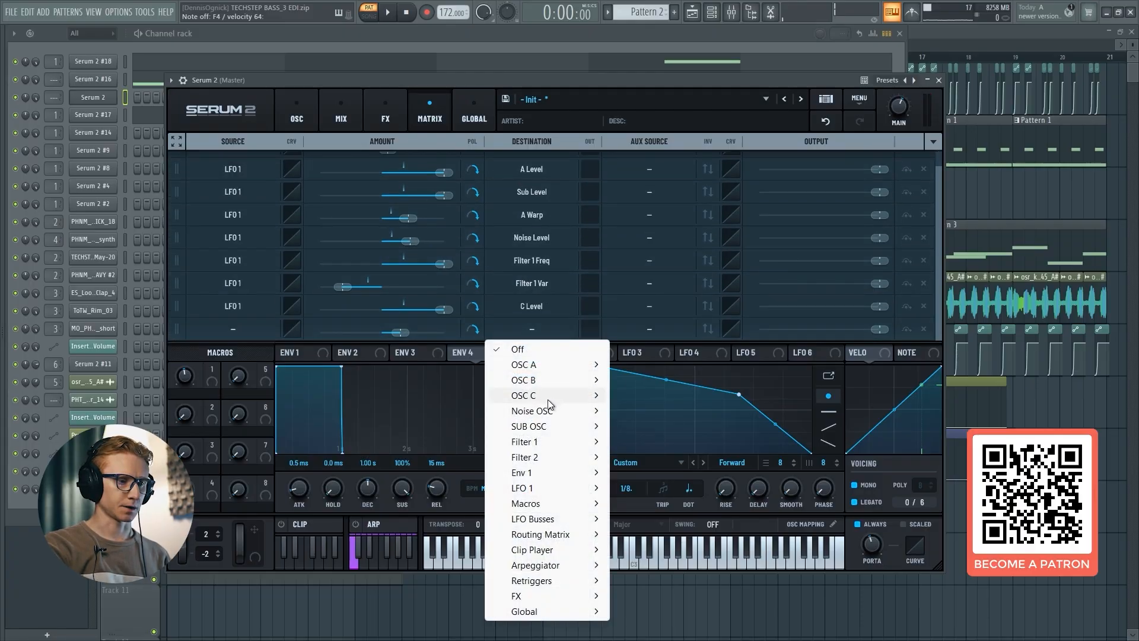
mouse_move(570, 611)
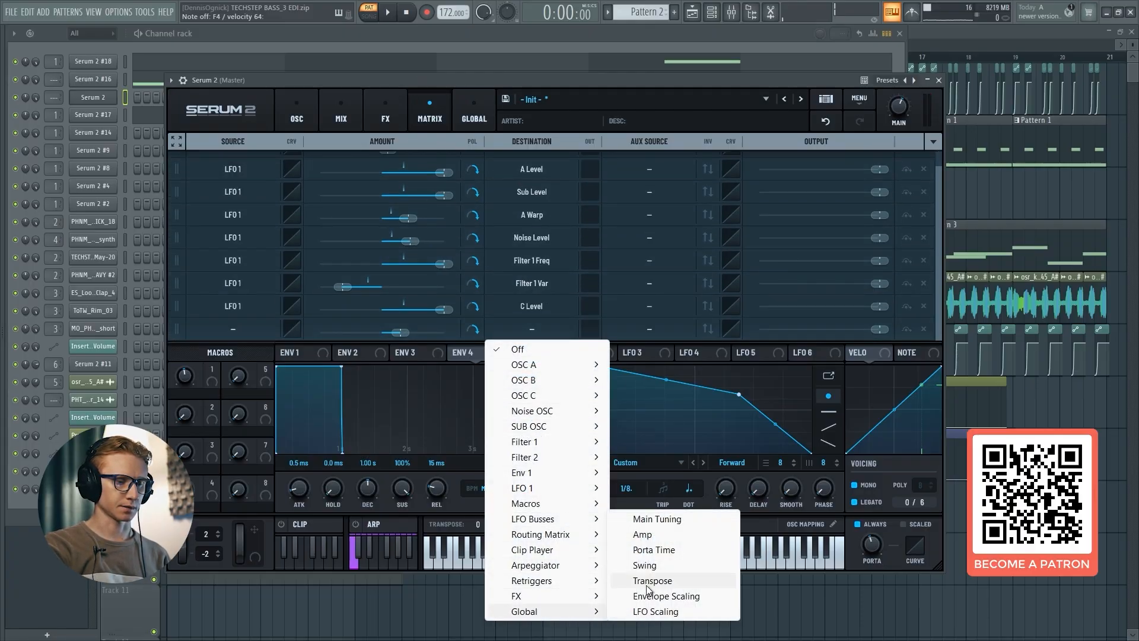
click(671, 522)
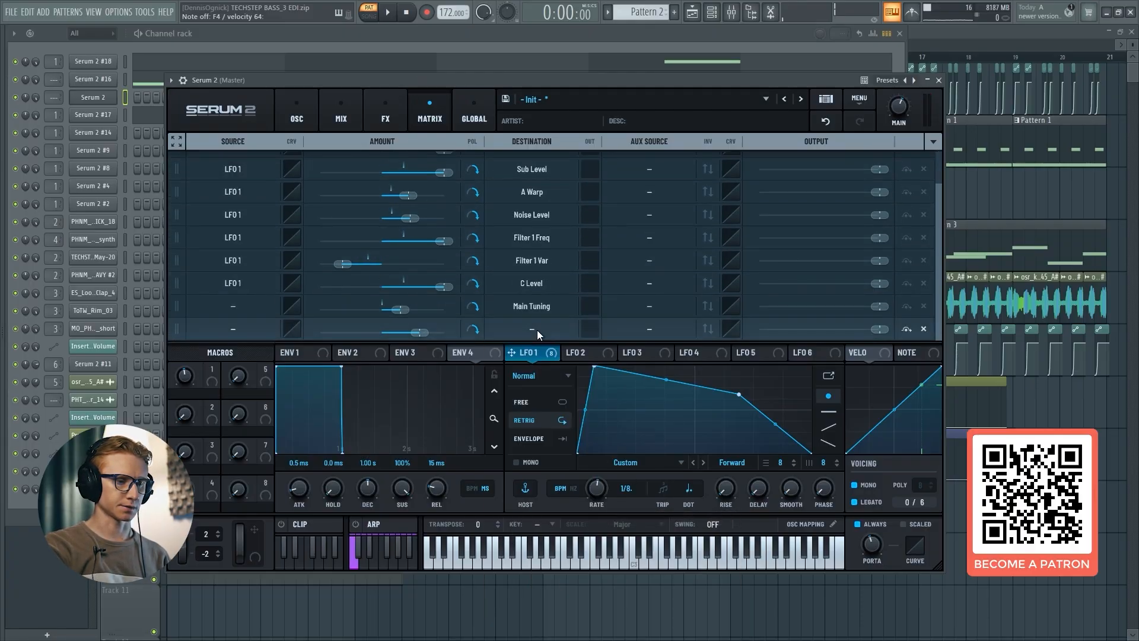
click(240, 308)
mouse_move(262, 359)
click(348, 373)
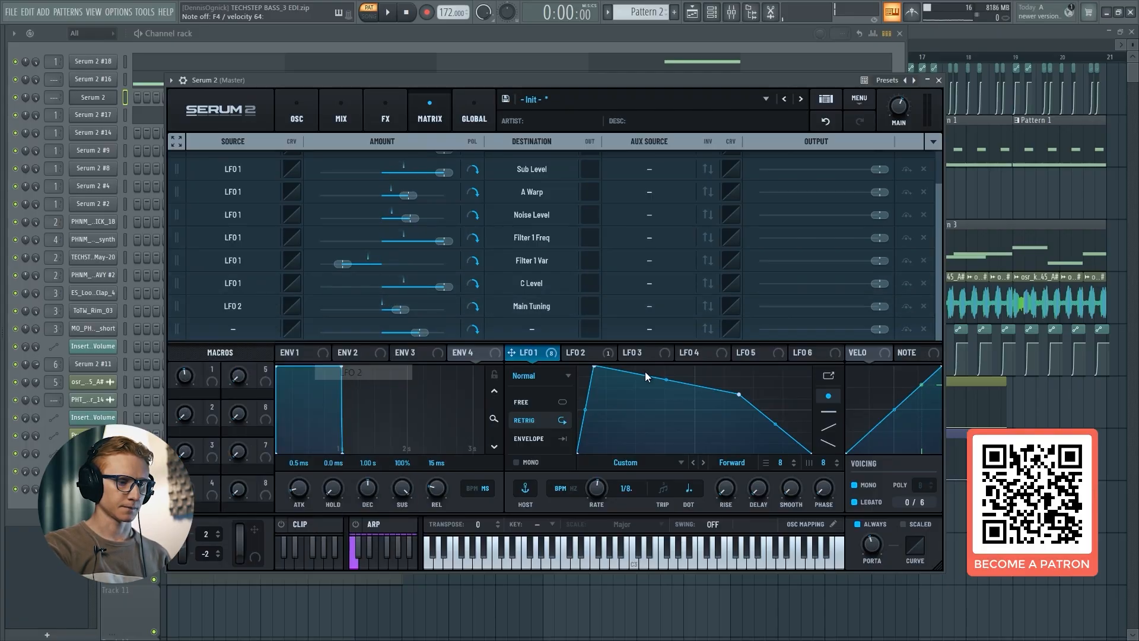
Step: Set LFO 2's rate to dotted 1/8, matching LFO 1
click(578, 353)
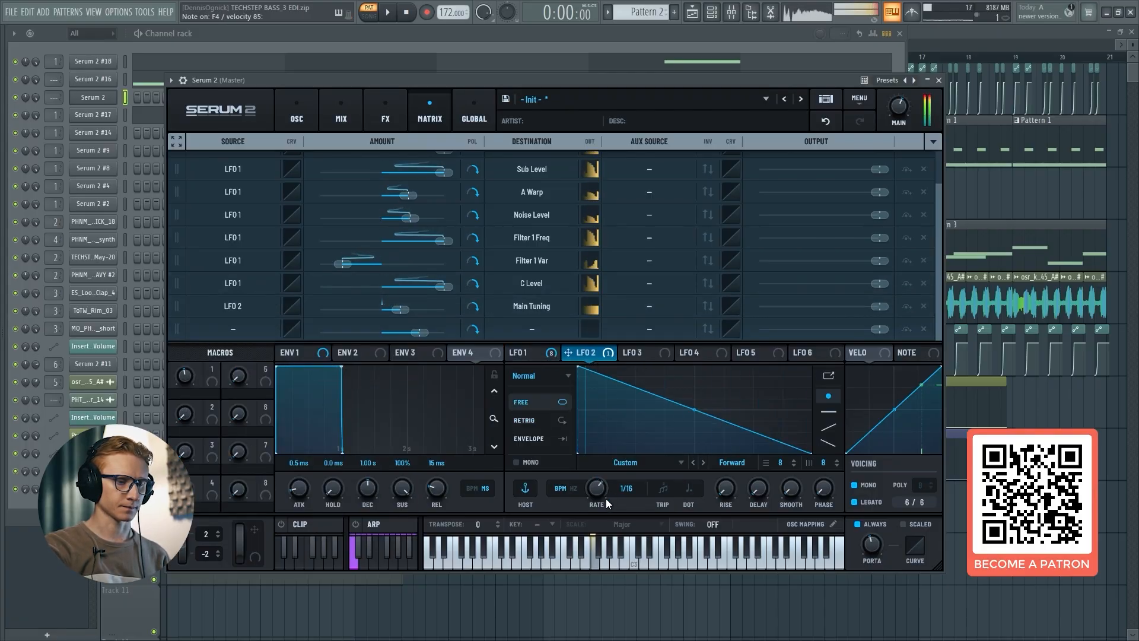
click(520, 352)
click(576, 354)
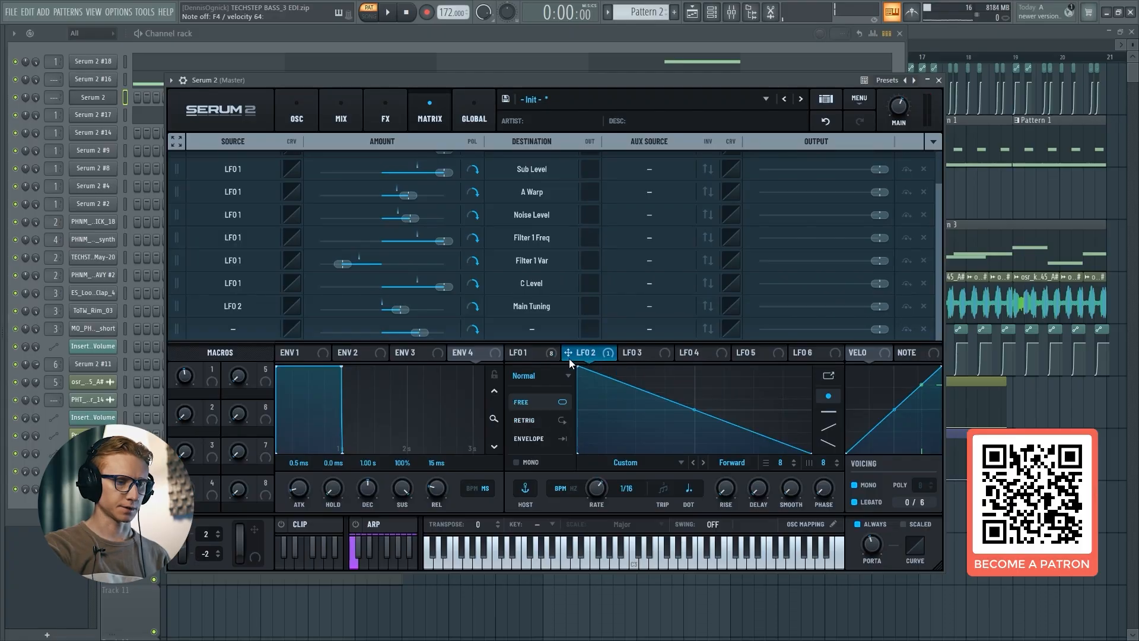
drag(595, 488, 593, 501)
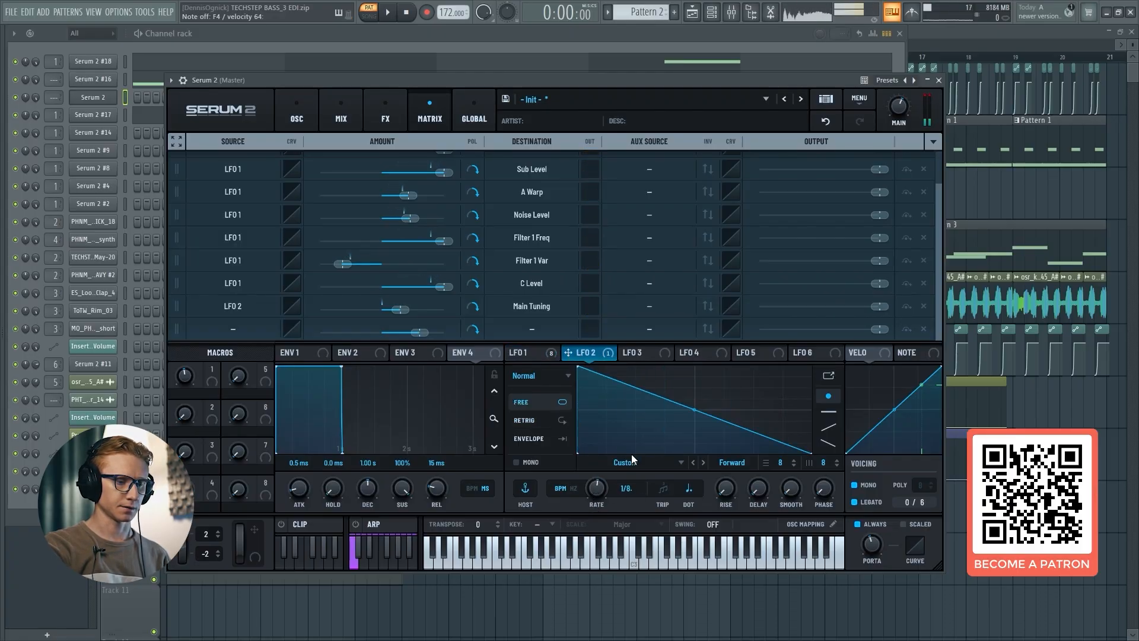
Step: Check LFO 1's trigger mode and set LFO 2 to Retrig as well
click(531, 330)
click(529, 355)
click(537, 353)
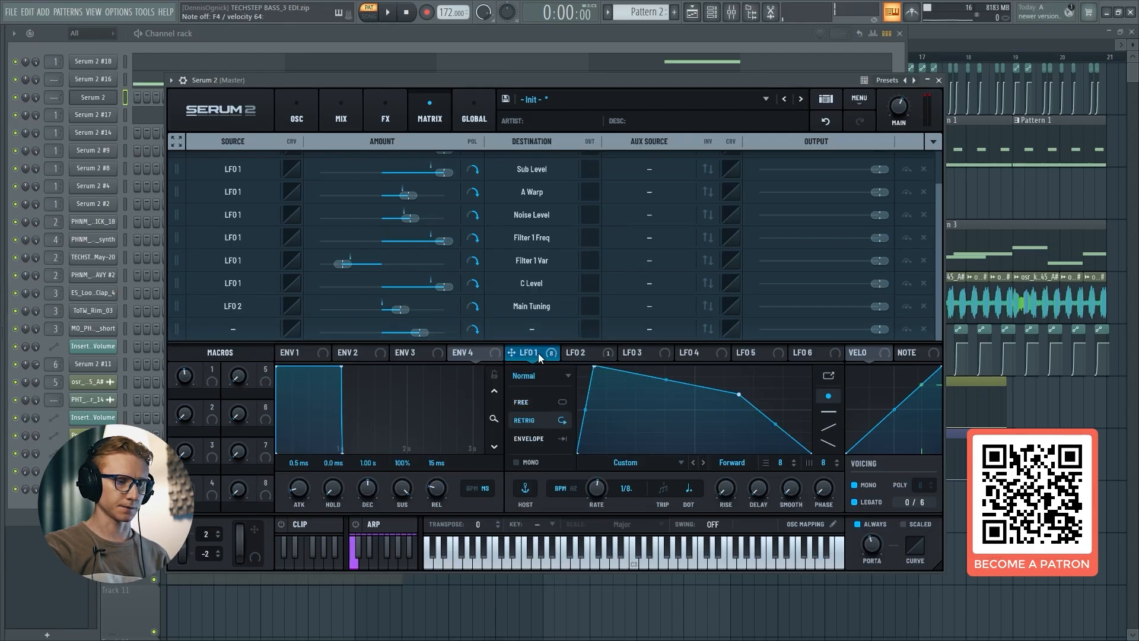
click(568, 353)
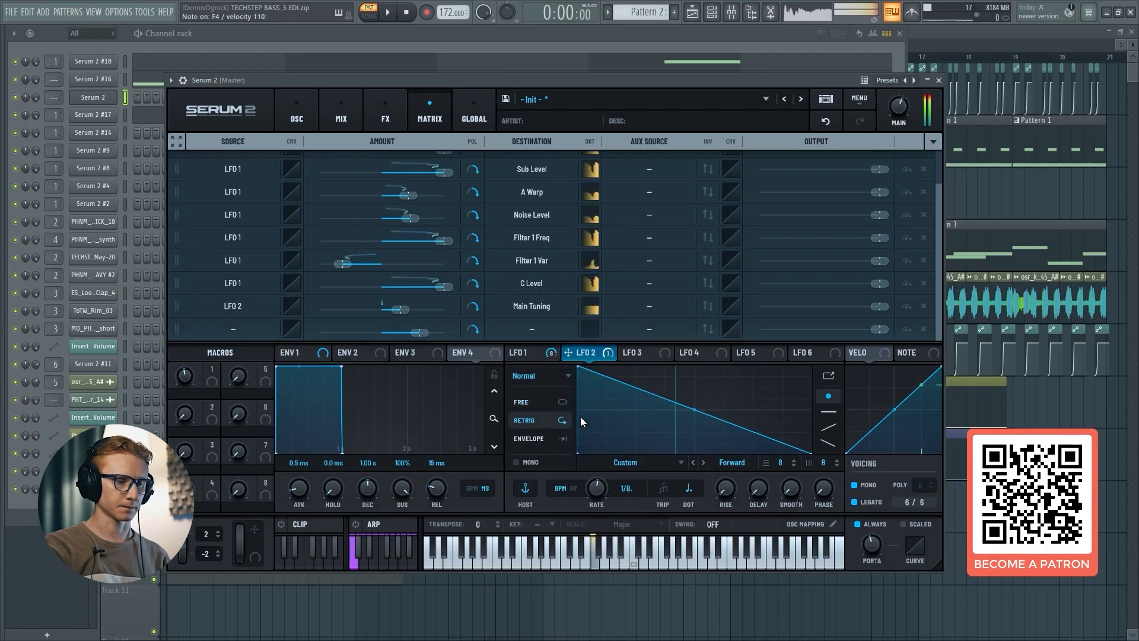
Step: Bend LFO 2's falling line into a steep, fast-dropping exponential curve for a short pitch drop
drag(702, 409, 680, 453)
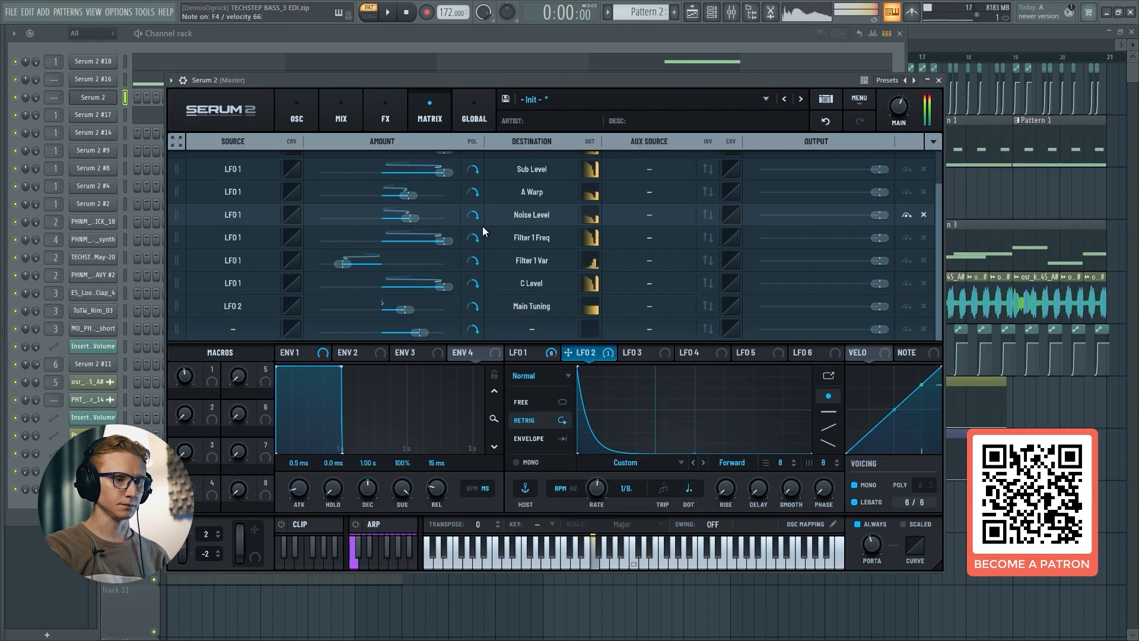
Step: Examine the bass patch's low end and overall frequency balance in the VISION 4X spectrum analyzer
click(350, 113)
click(384, 113)
click(199, 165)
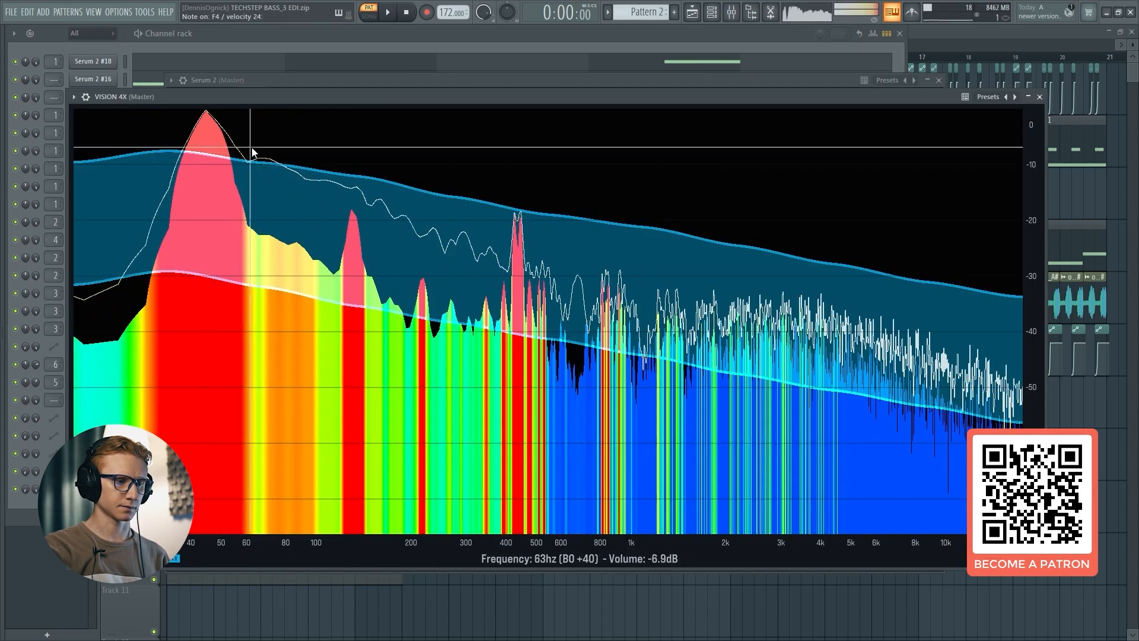
click(277, 67)
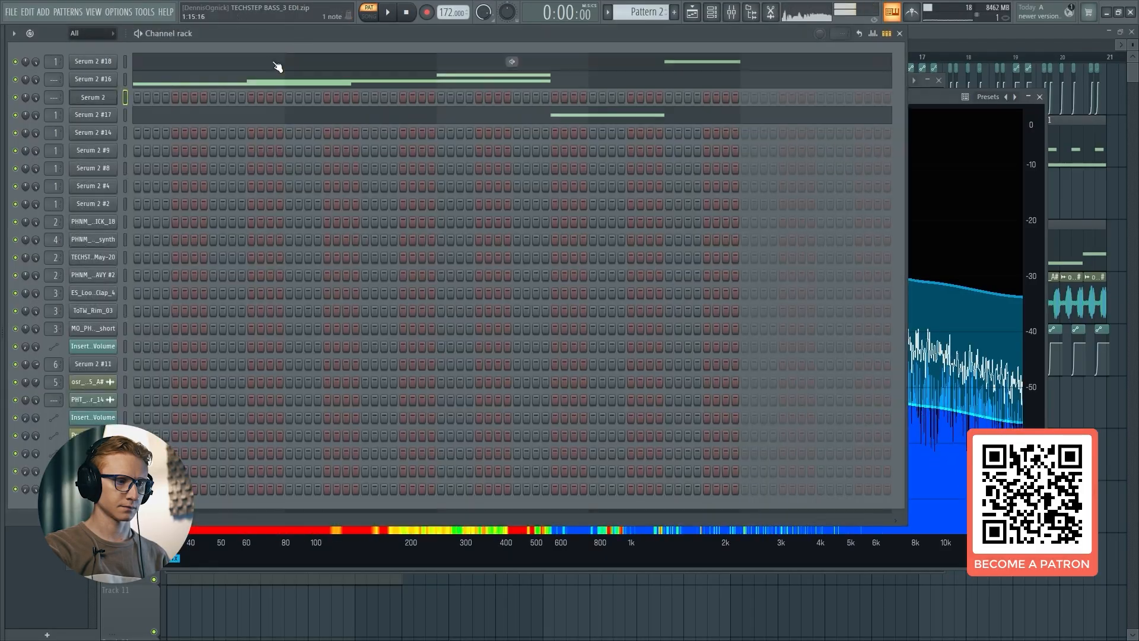
click(105, 99)
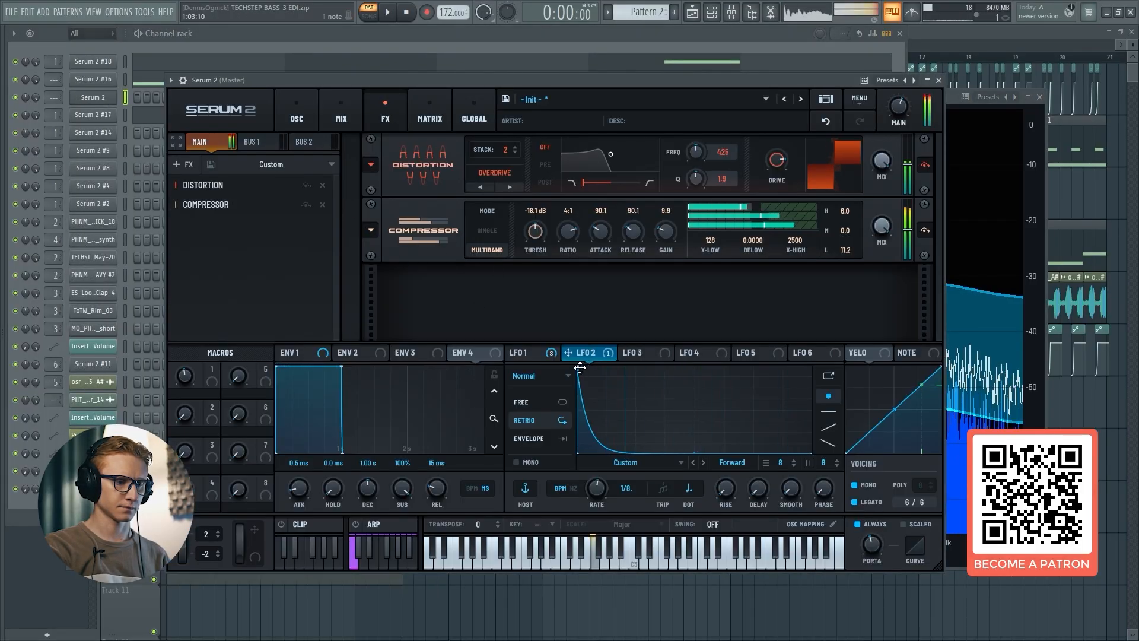
click(952, 98)
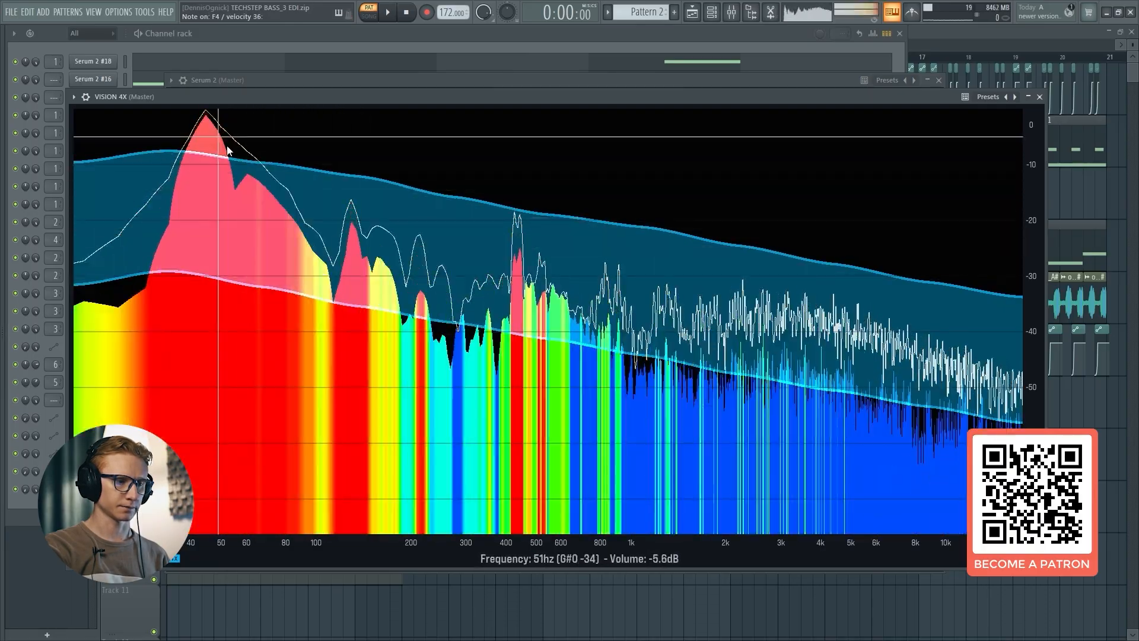
click(806, 80)
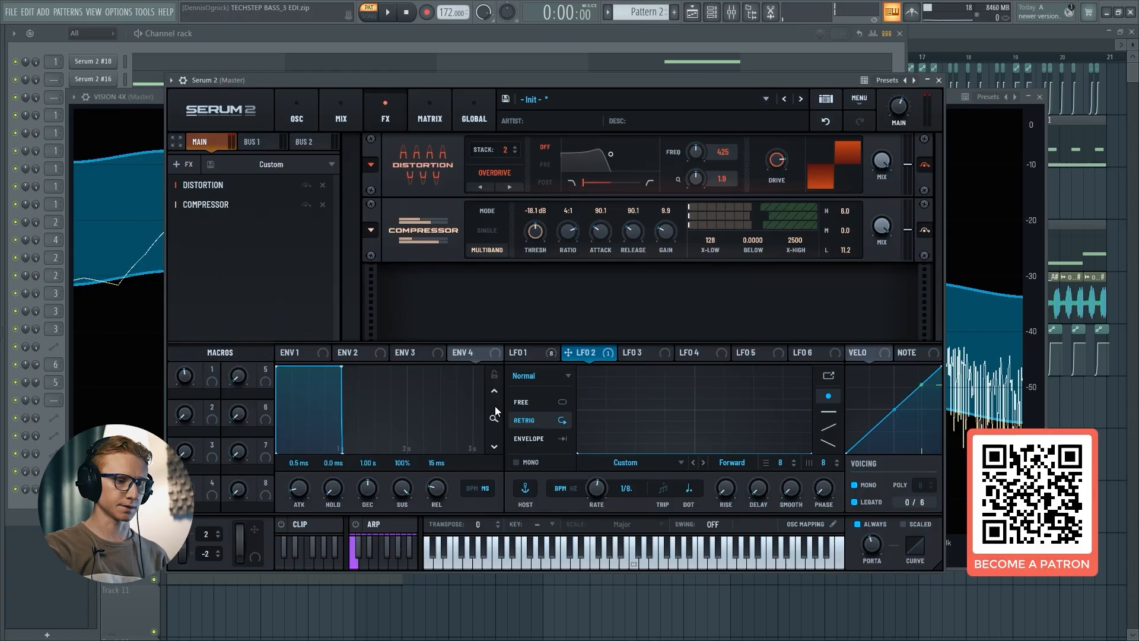
click(948, 98)
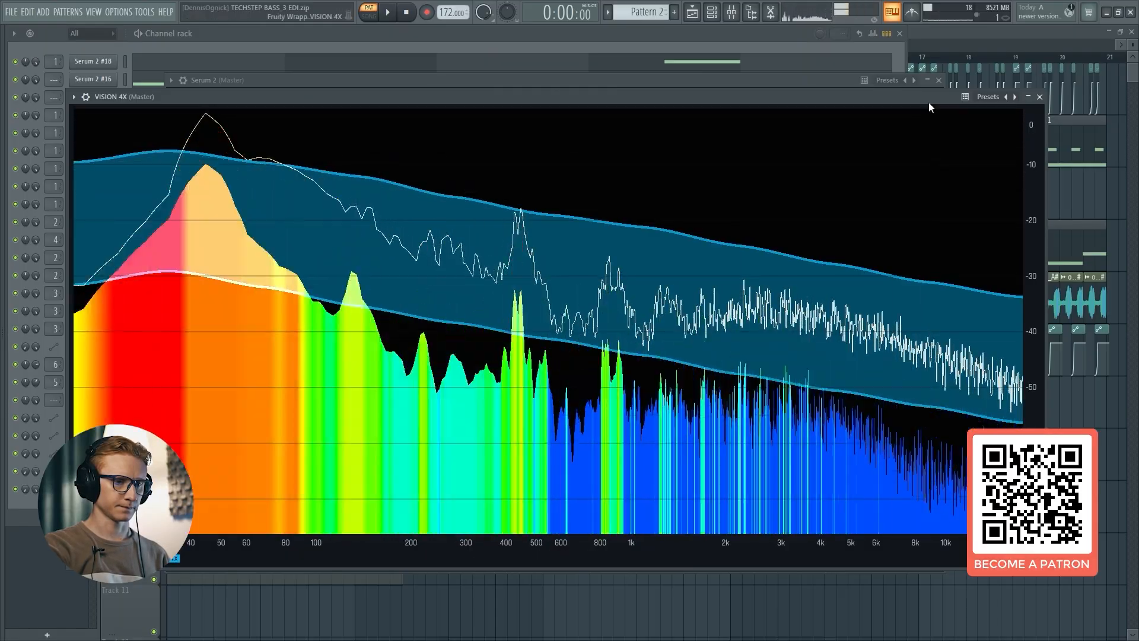
click(1039, 97)
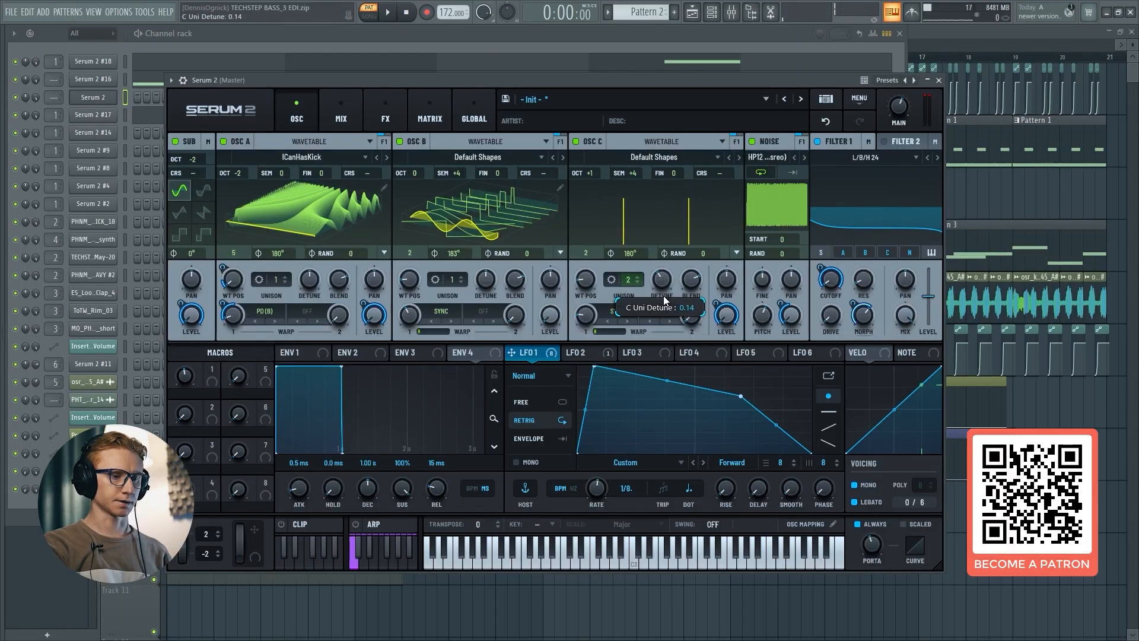
Step: Reduce oscillator C's unison detune to about 0.10
scroll(663, 295, down, 4)
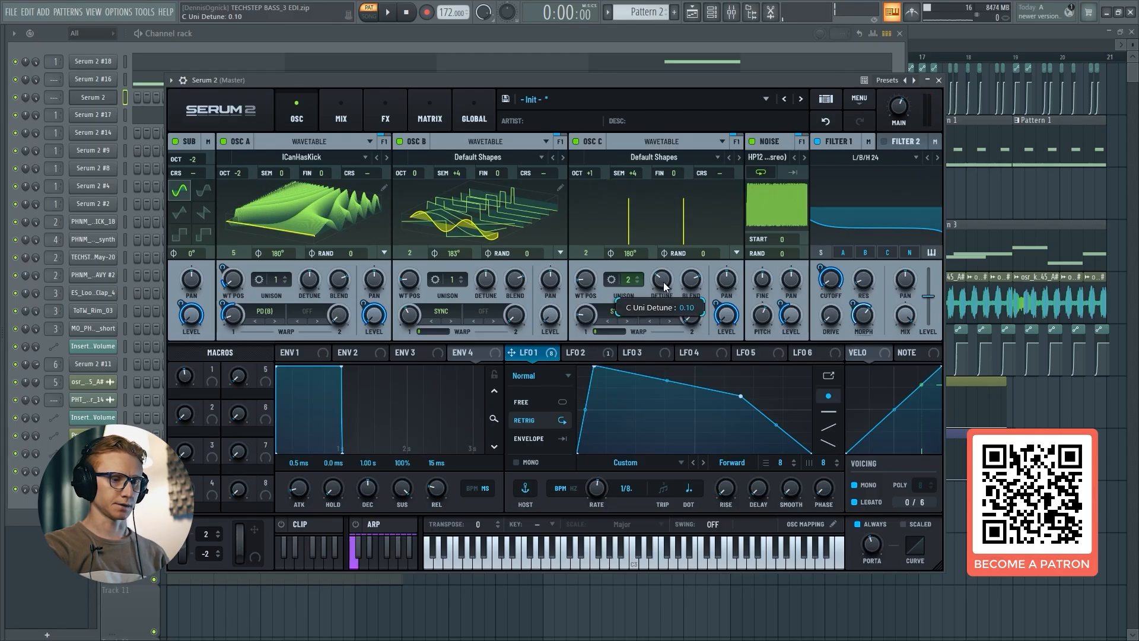
scroll(663, 284, down, 2)
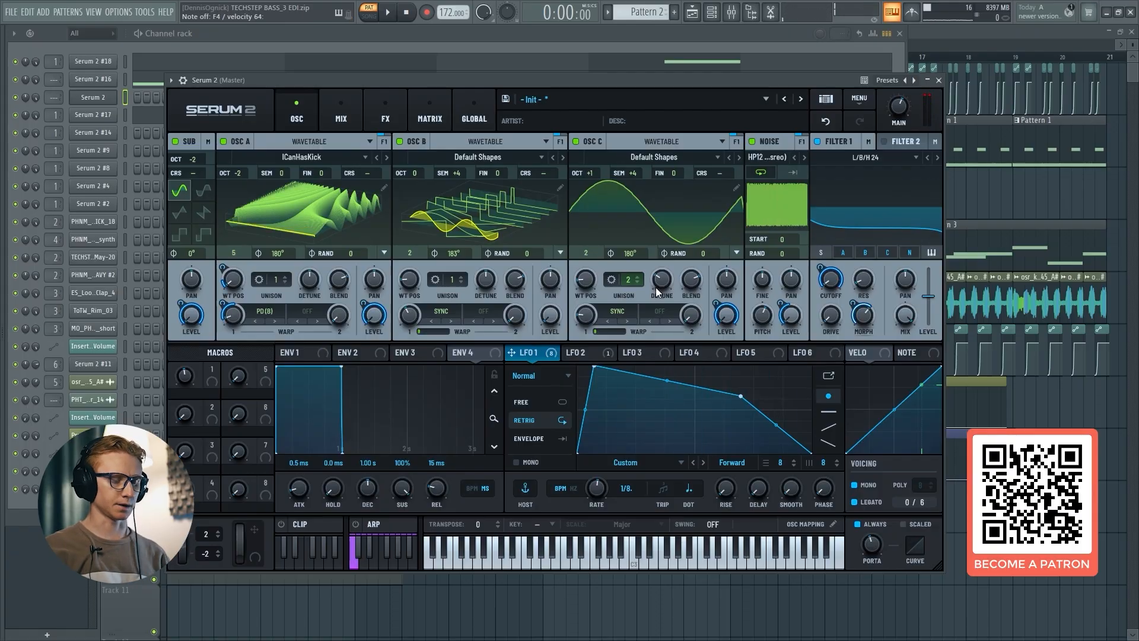
Step: Add a Convolve effect after the compressor and load the factory Massive impulse response Crystal Hall
click(387, 116)
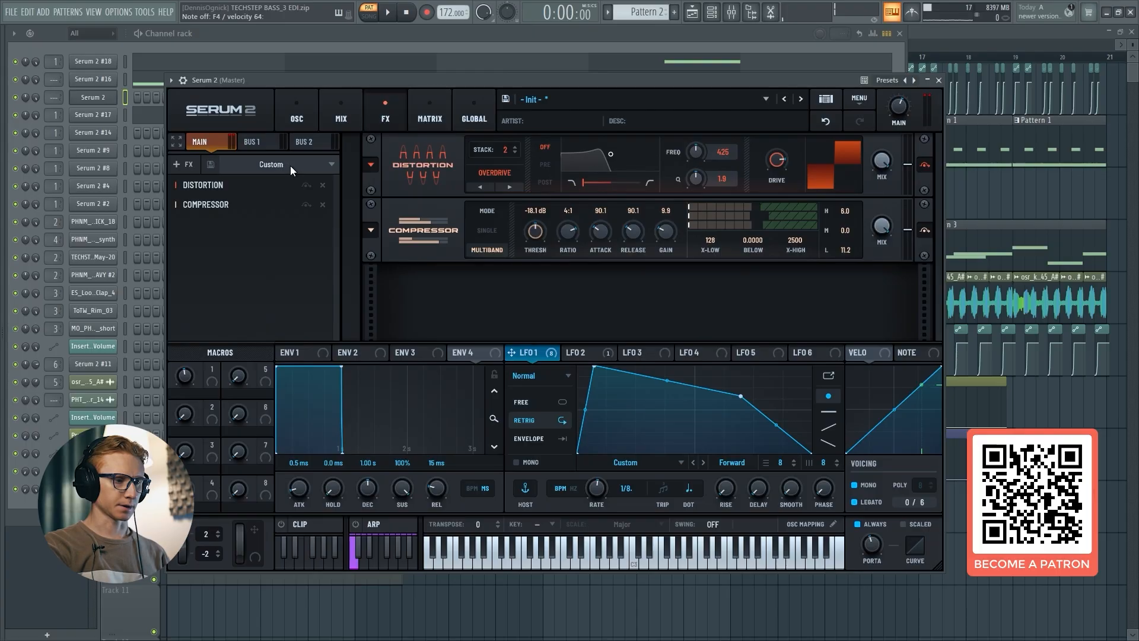
click(186, 161)
click(225, 229)
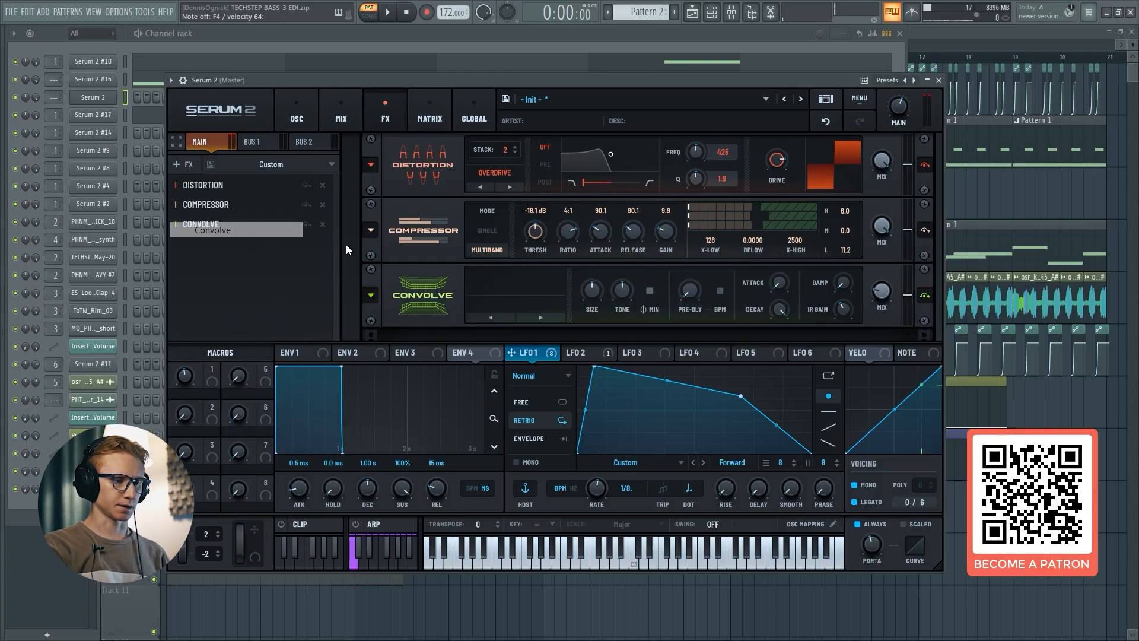
click(522, 301)
mouse_move(537, 328)
mouse_move(659, 368)
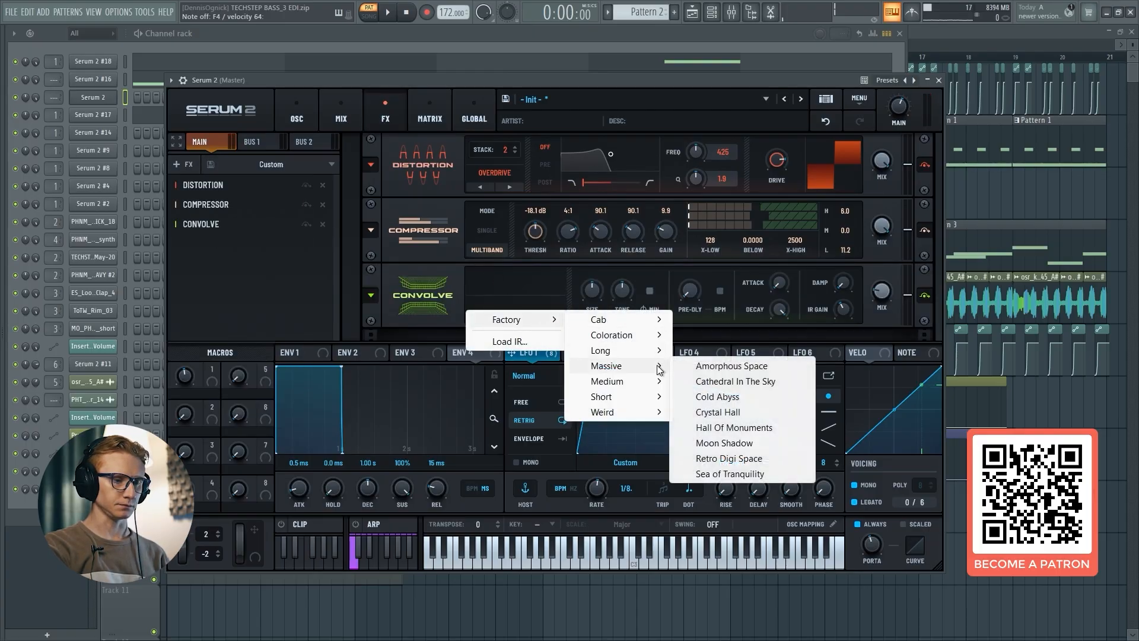
click(718, 412)
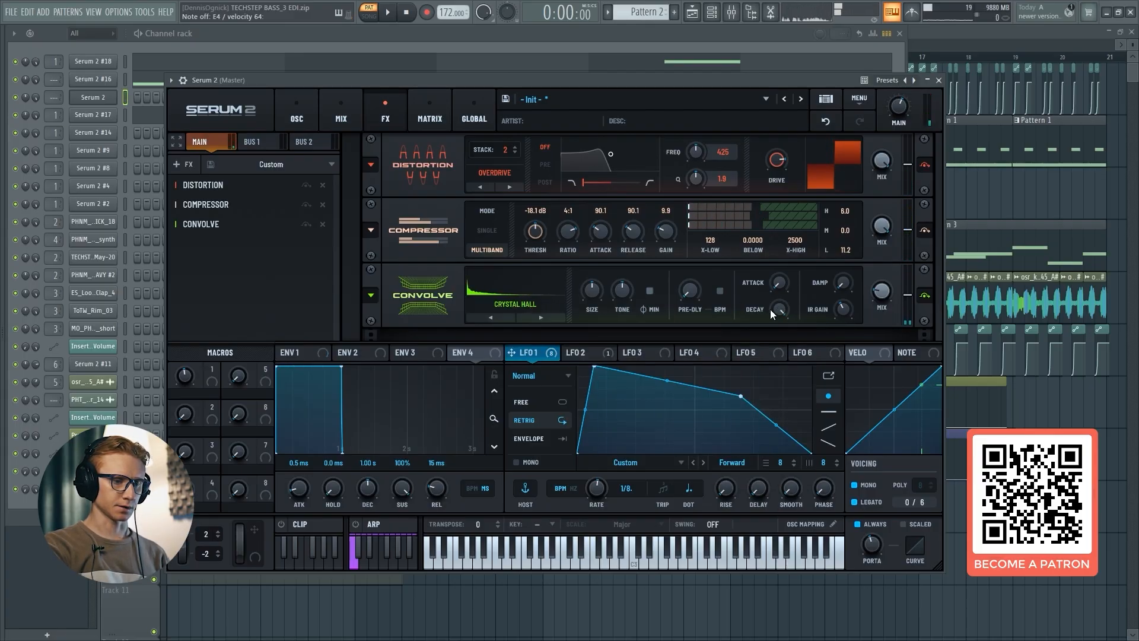
Step: Shorten the Convolve effect's decay drastically, reduce its size and lower its mix
drag(771, 310, 779, 333)
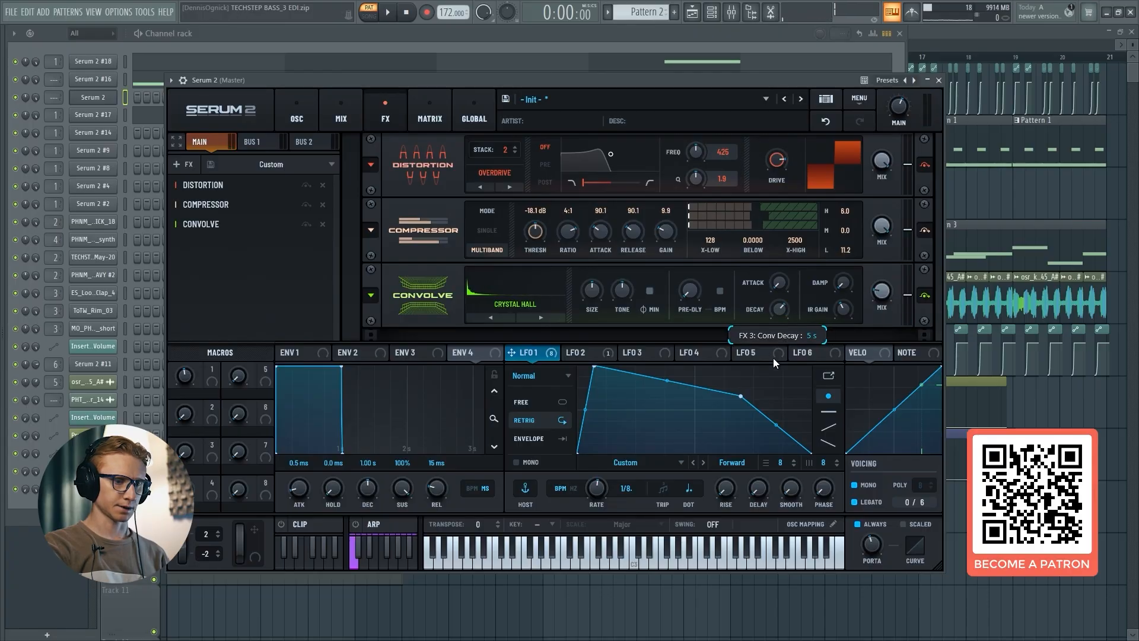
drag(768, 373, 768, 386)
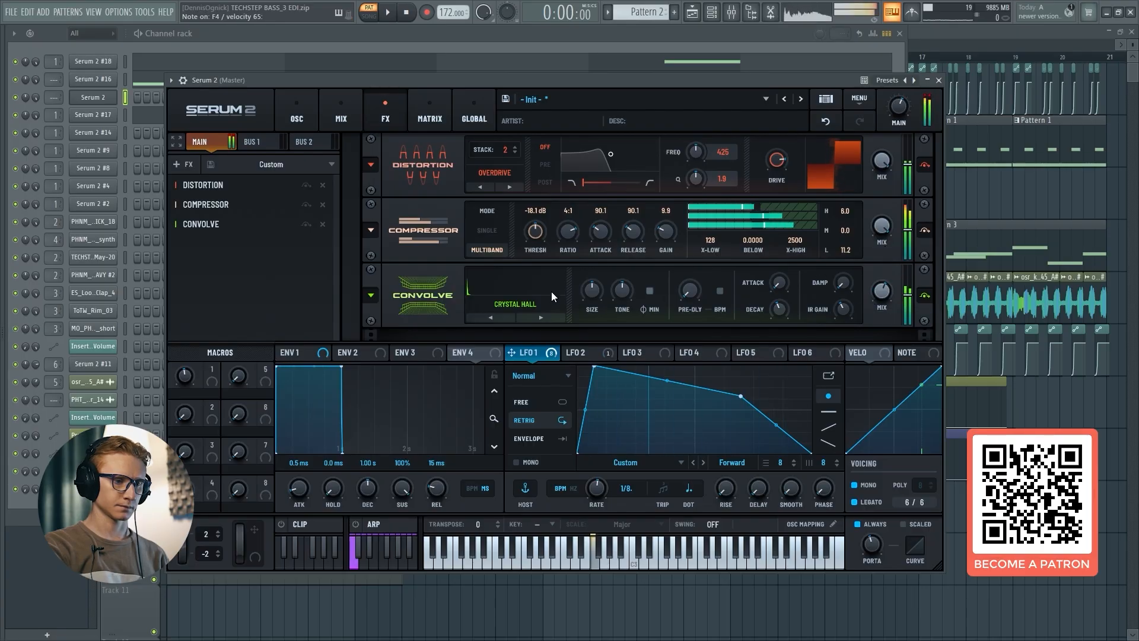
drag(590, 292, 588, 320)
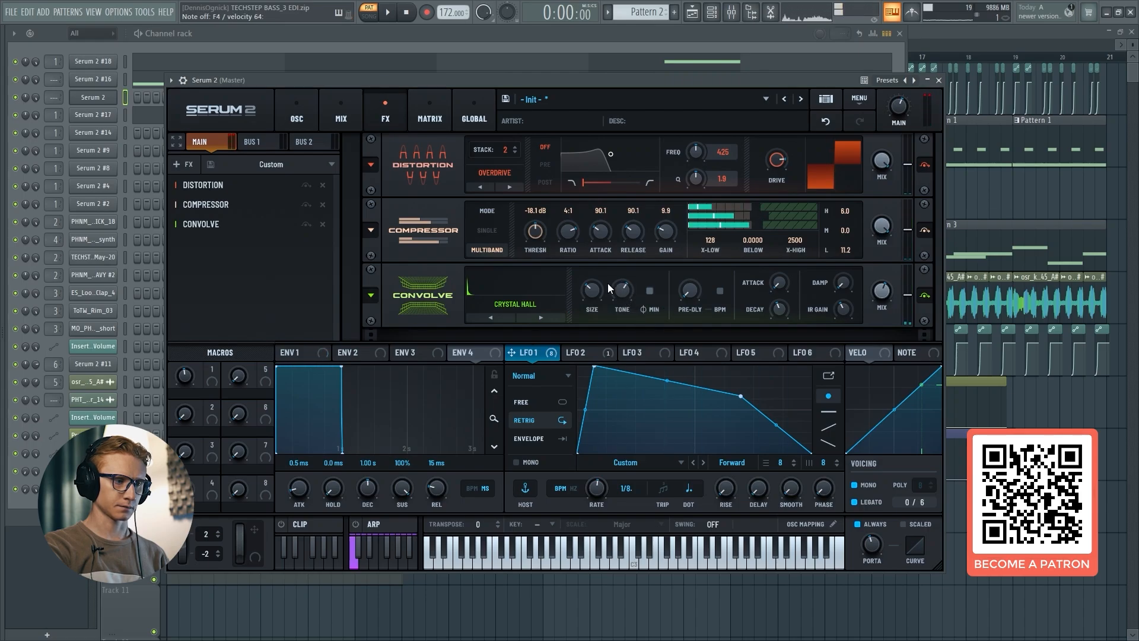
drag(876, 318, 871, 340)
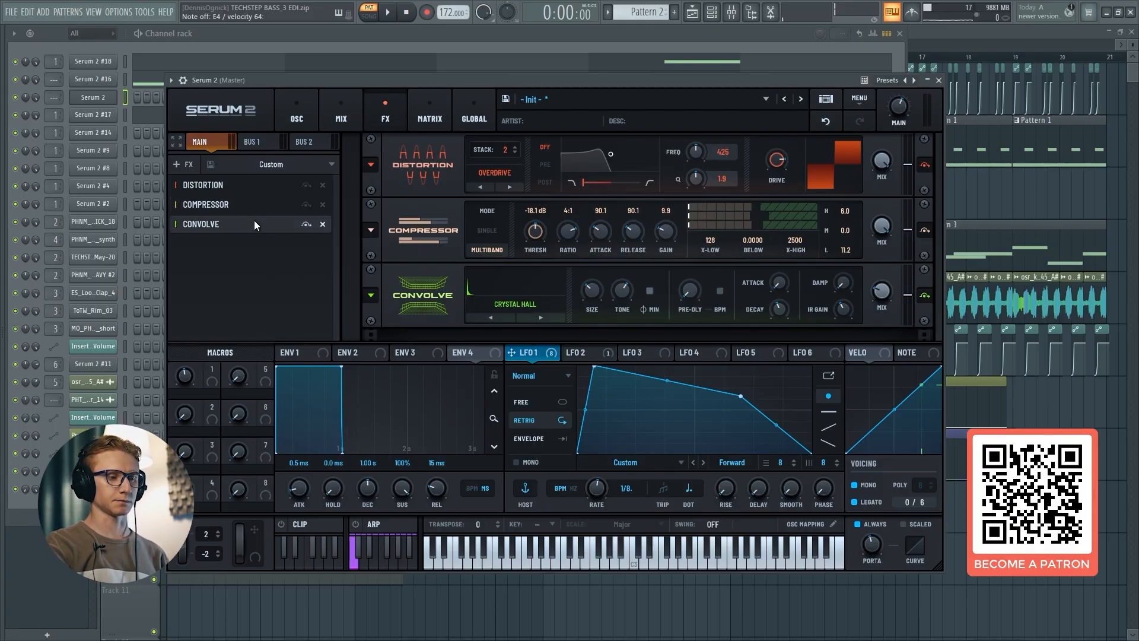
Step: Add a Flanger after the Convolve effect and lower its mix
click(256, 236)
click(225, 305)
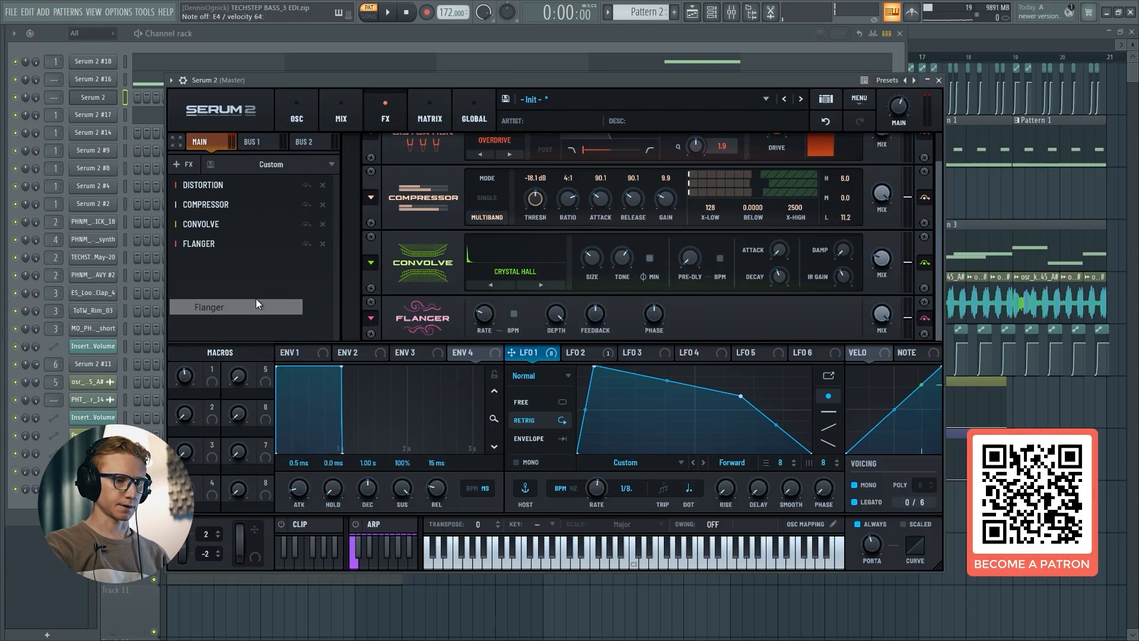
drag(866, 385, 863, 391)
Step: Add a Phaser after the Flanger and lower its mix
click(226, 165)
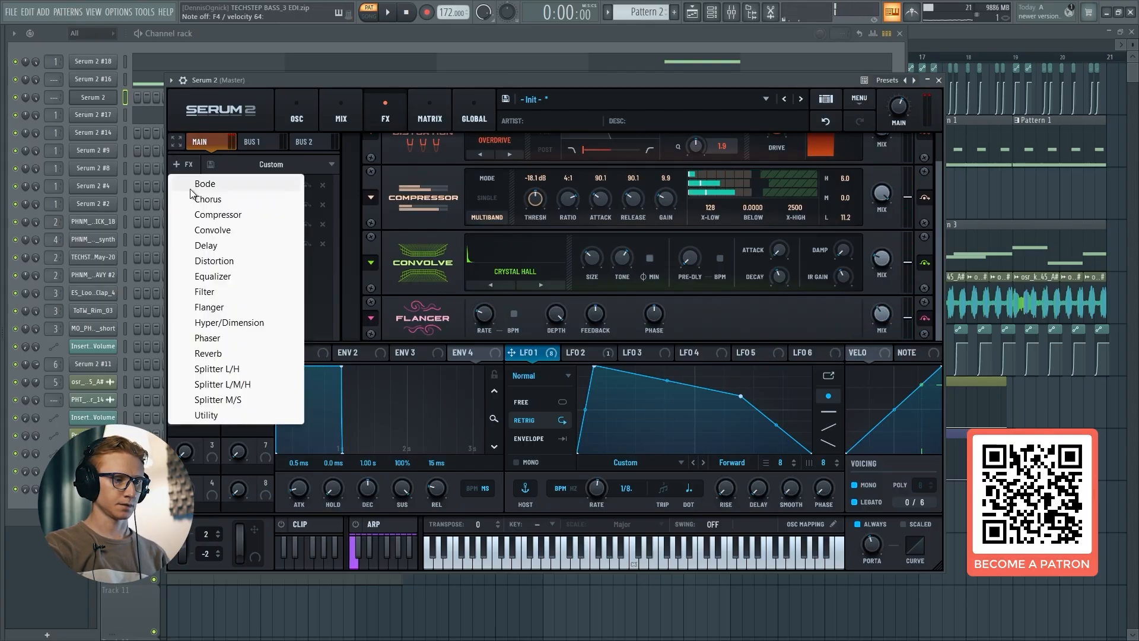
click(234, 338)
drag(880, 315, 852, 392)
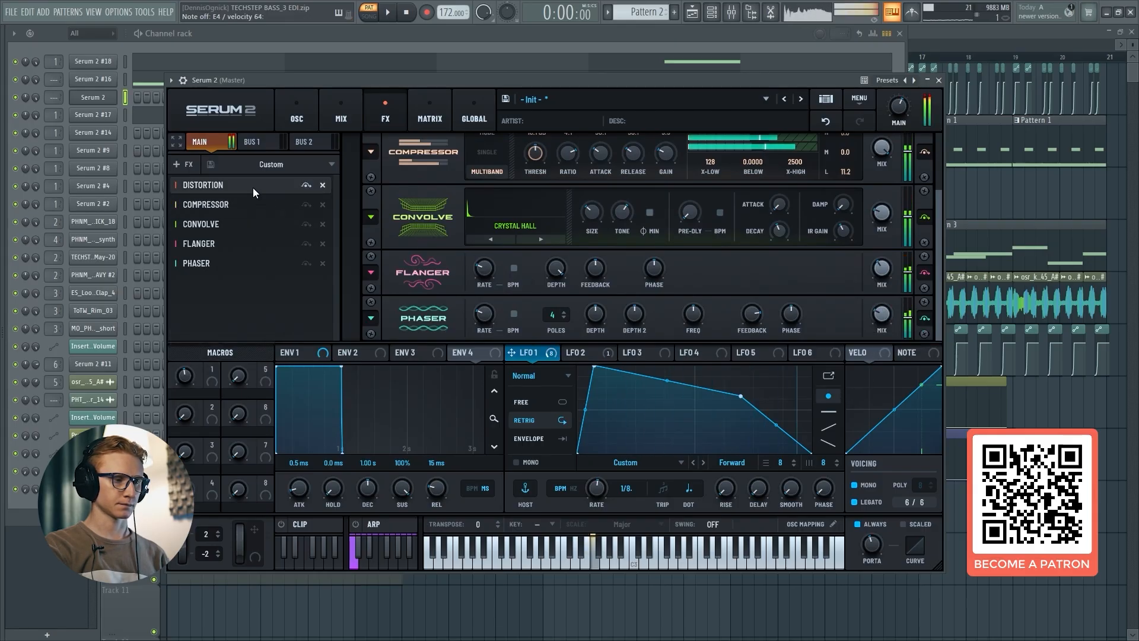
Step: Add a Utility effect at the end of the effects chain with Mono Bass enabled
click(225, 165)
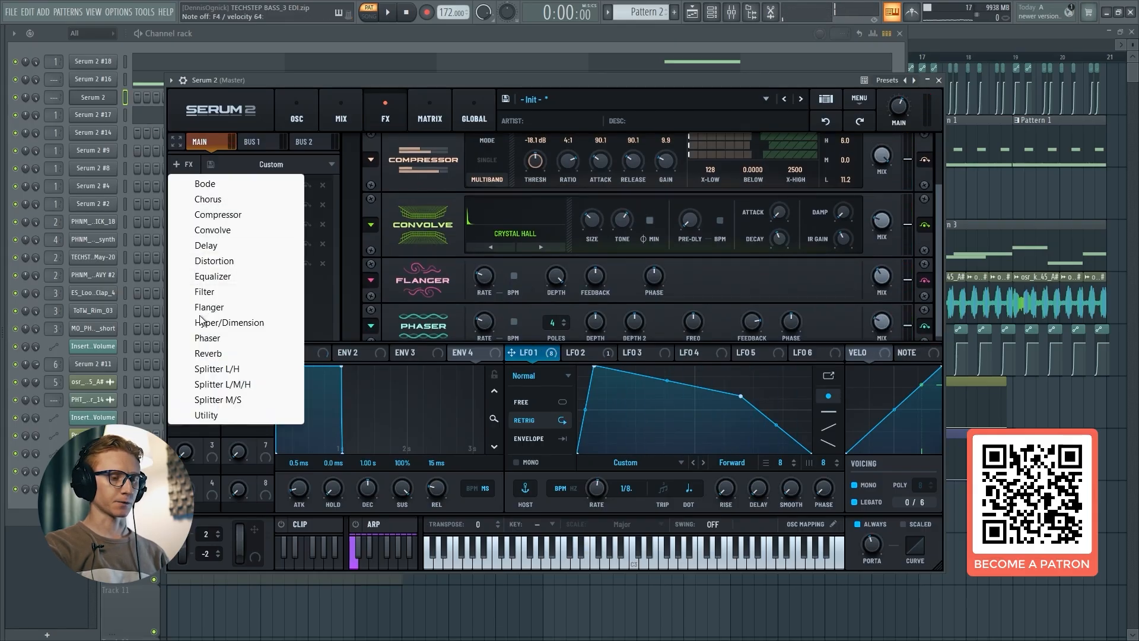
click(207, 415)
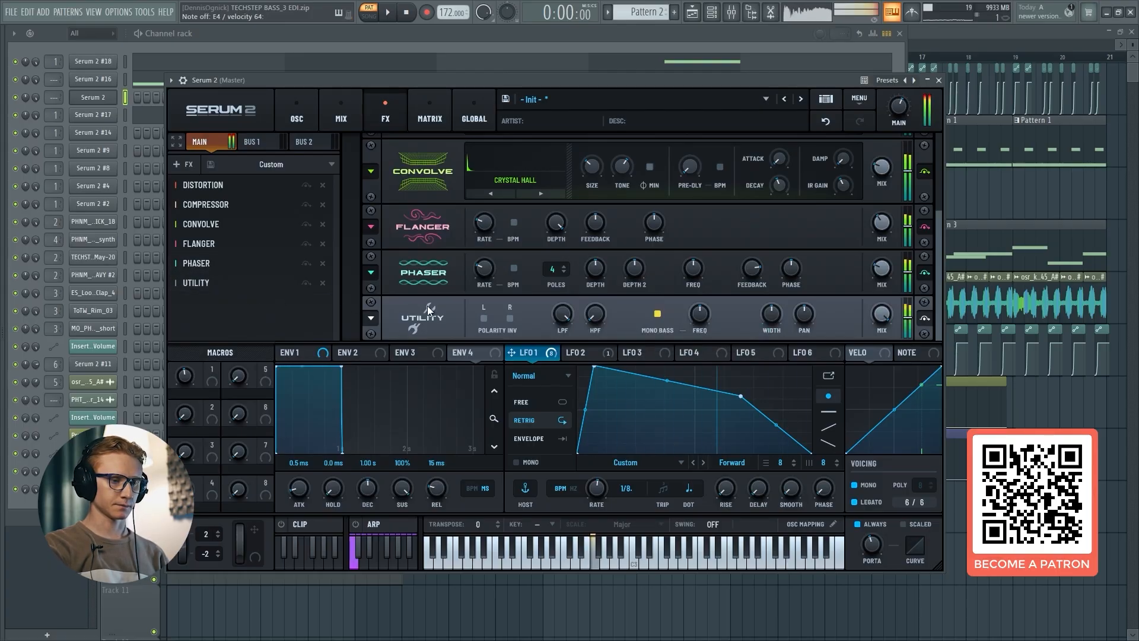
click(657, 314)
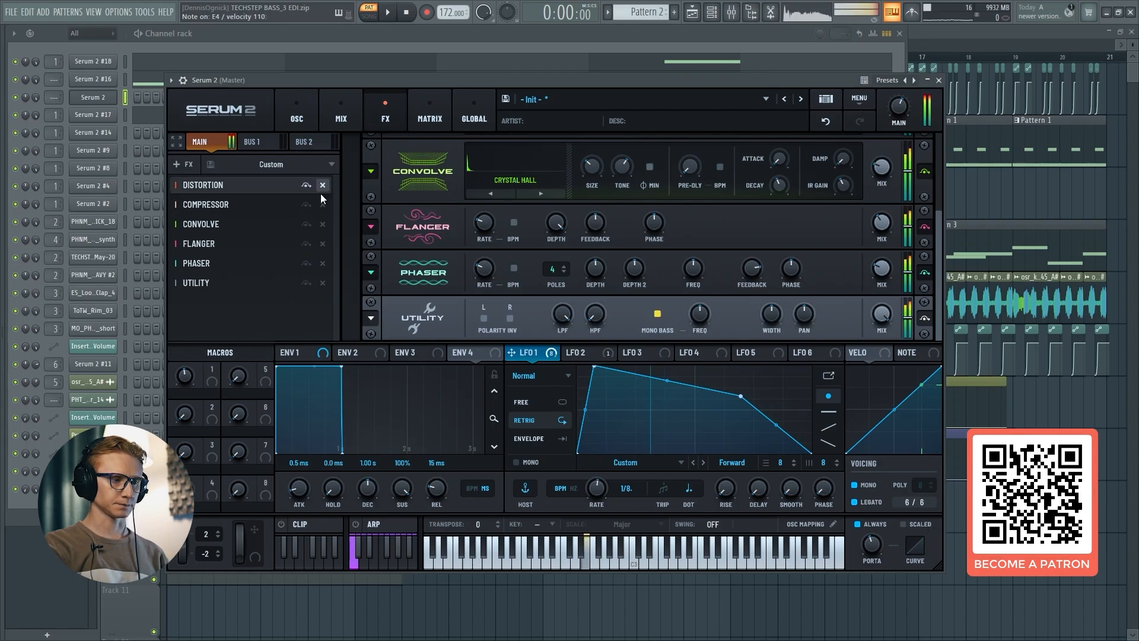
Step: Route the Serum 2 channel to mixer insert 1 and open the insert's OTT compressor in the mixer
click(300, 112)
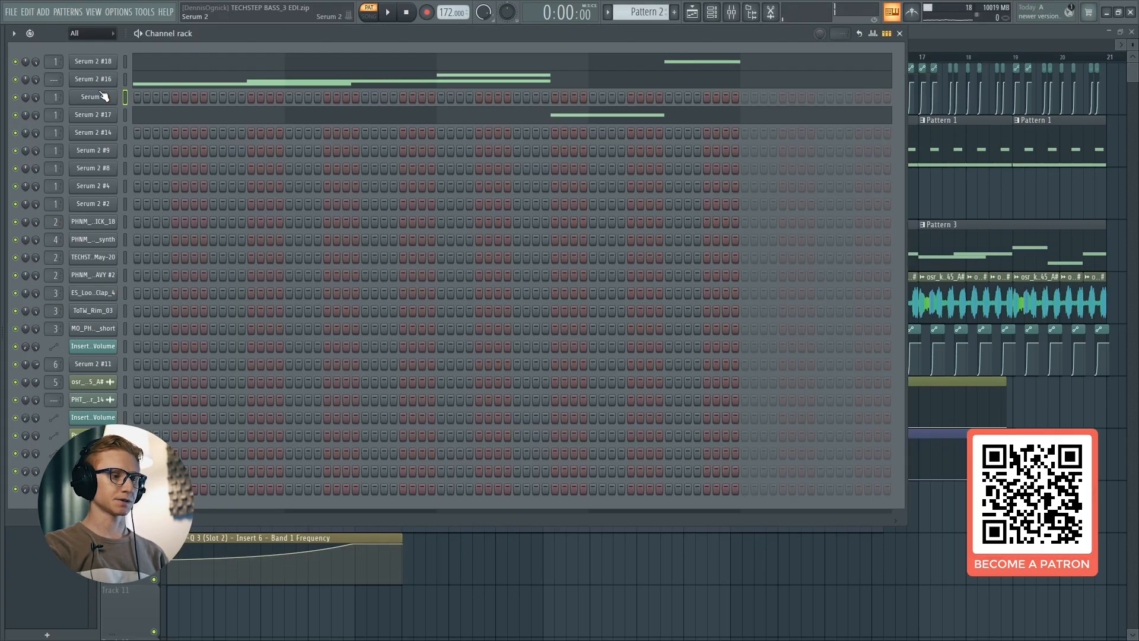
click(92, 98)
click(92, 99)
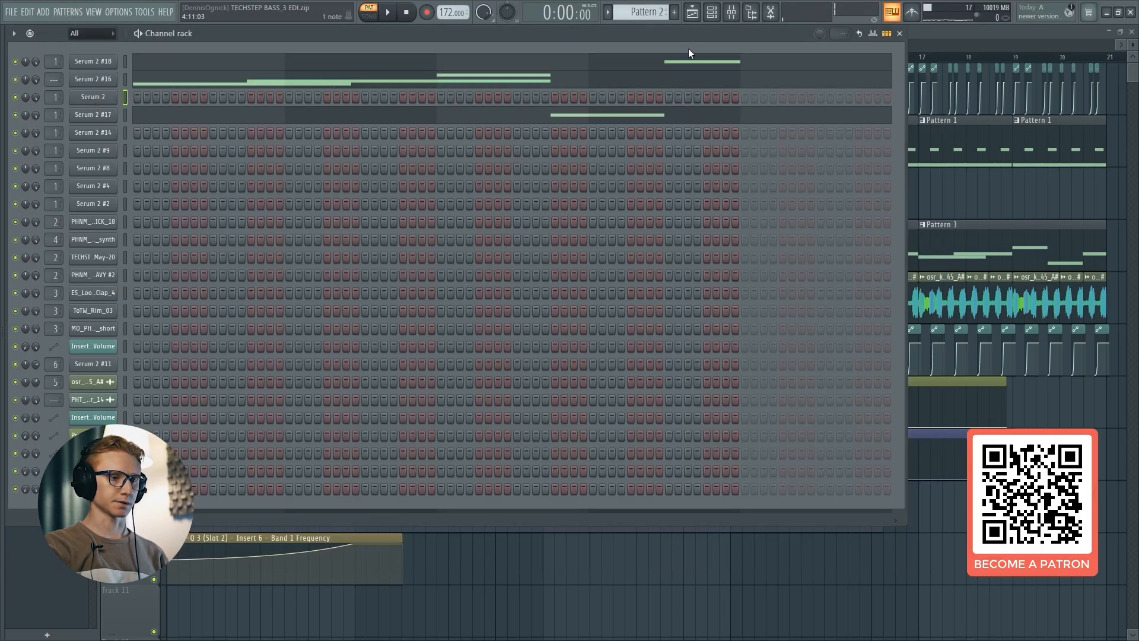
click(732, 12)
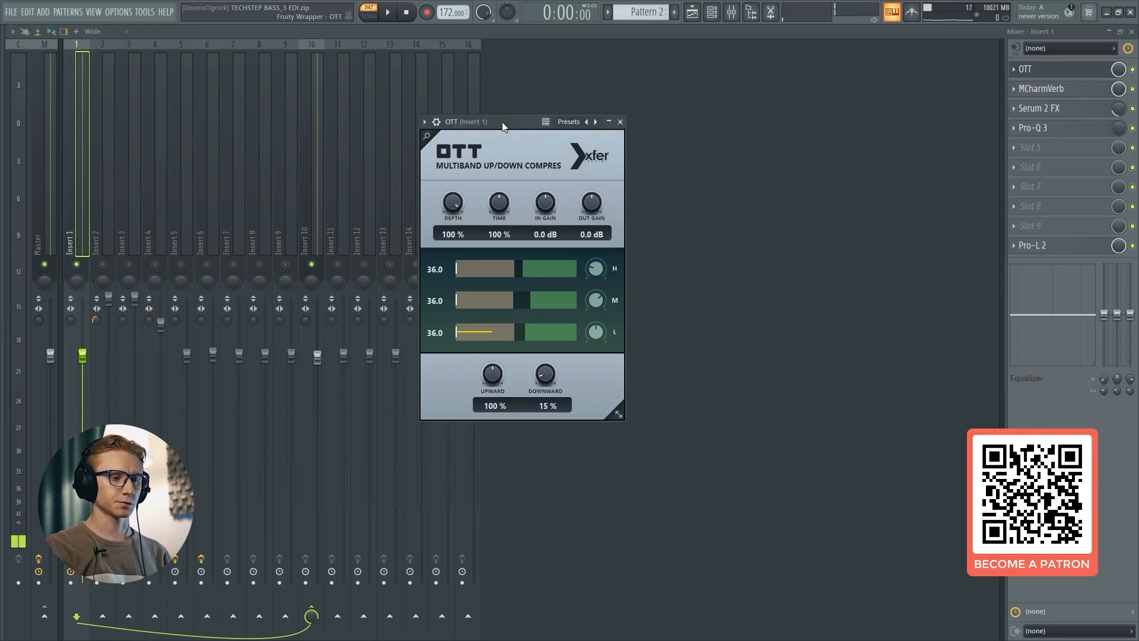
drag(520, 121, 529, 119)
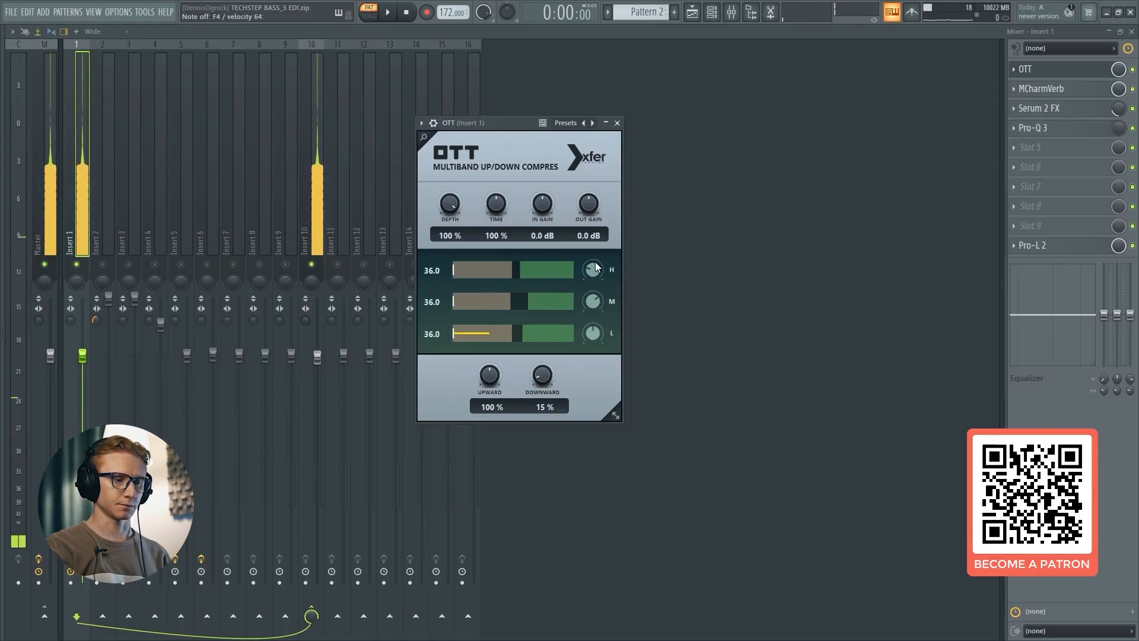
Step: Inspect insert 1's MCharmVerb settings and compare the bass with MCharmVerb and Serum 2 FX bypassed
click(1048, 88)
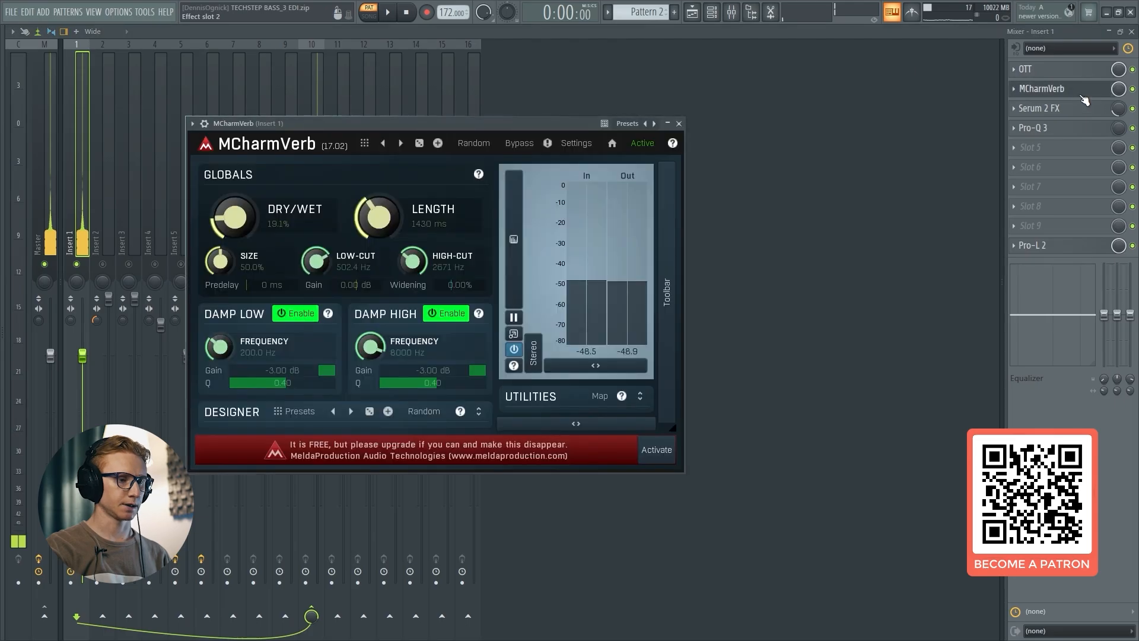
drag(488, 125, 568, 121)
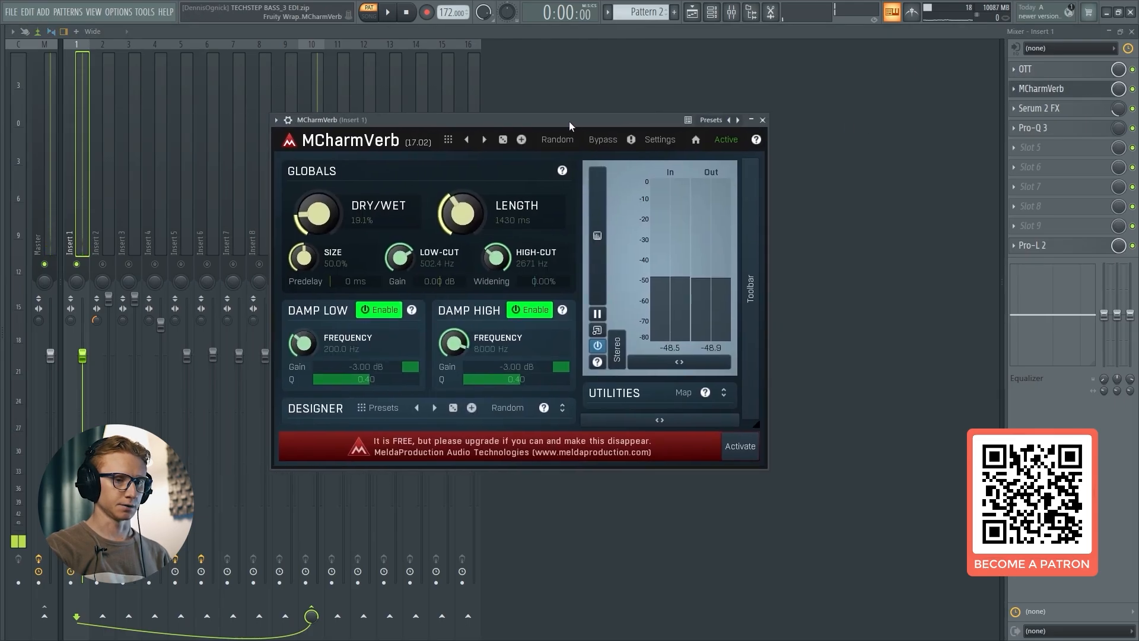
click(1132, 90)
click(1132, 109)
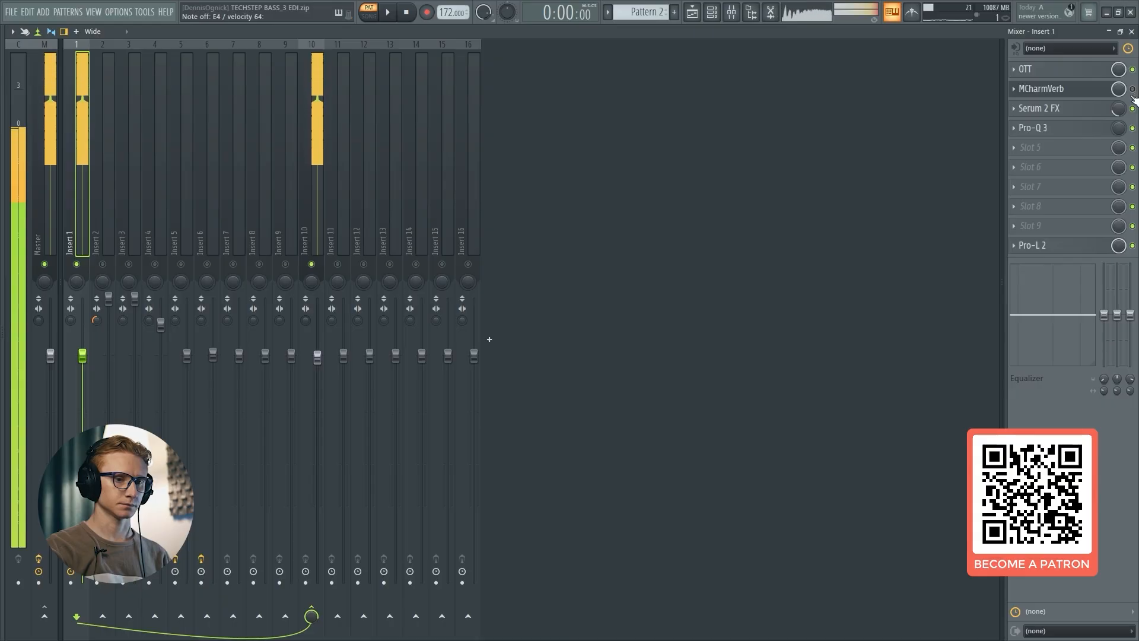
click(1133, 89)
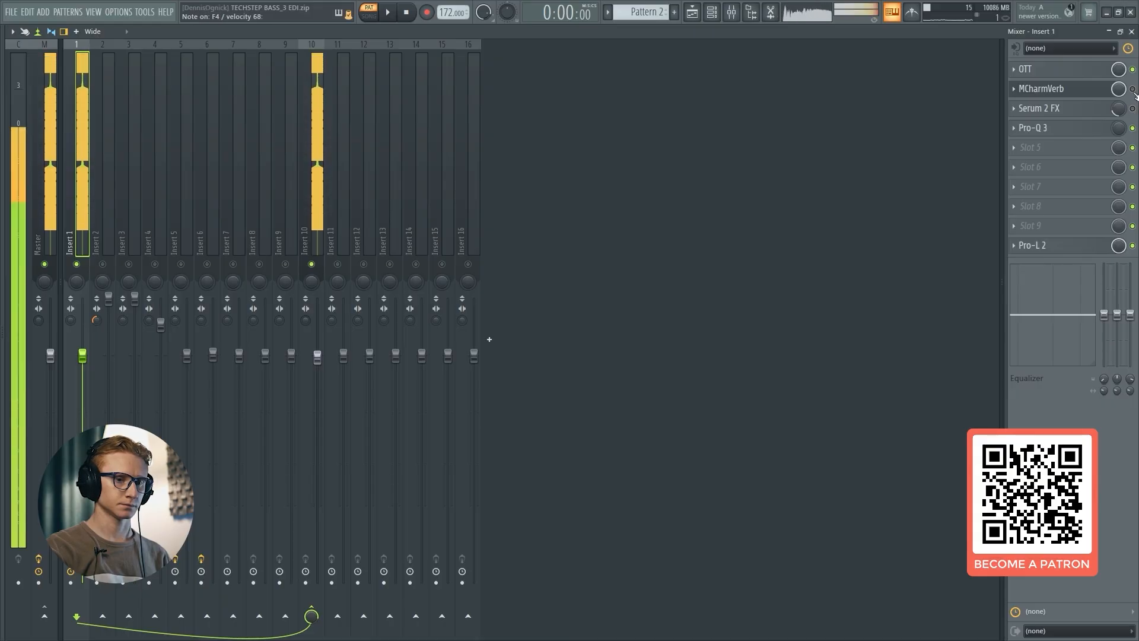
Step: Review MCharmVerb once more and examine the Convolve settings of Serum 2 FX on insert 1
click(1044, 88)
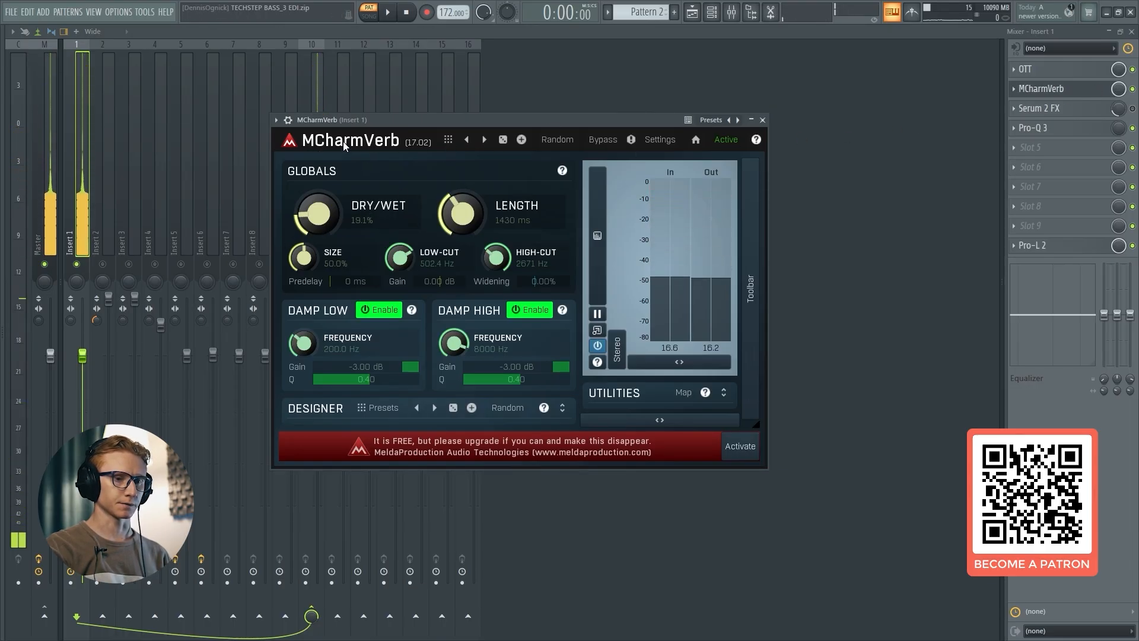
click(1102, 94)
click(1062, 108)
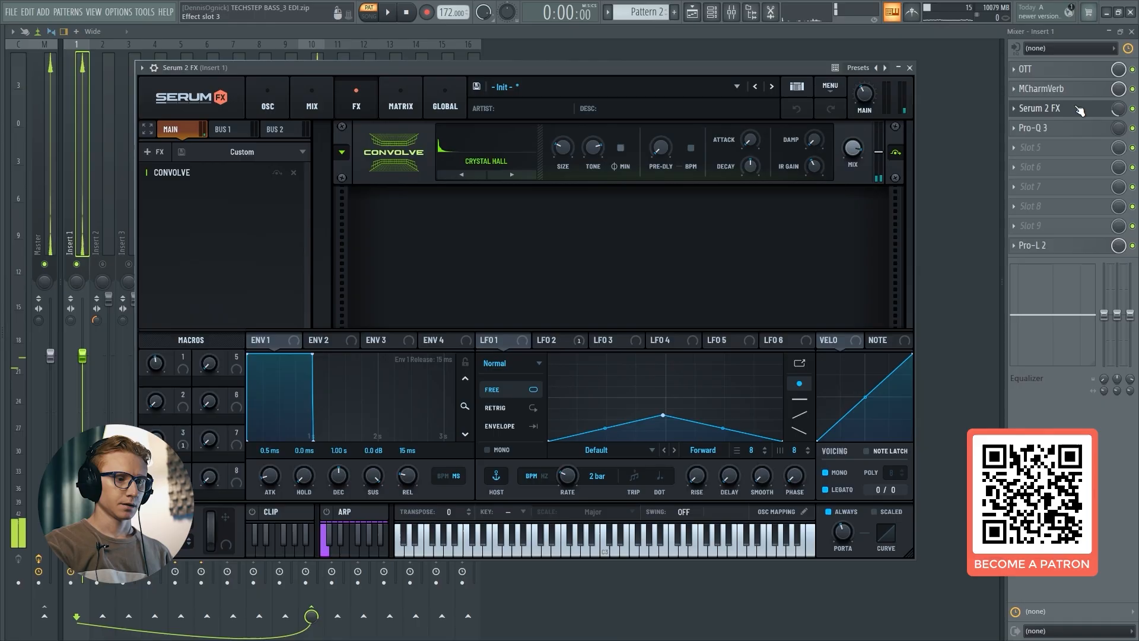
drag(453, 70, 453, 72)
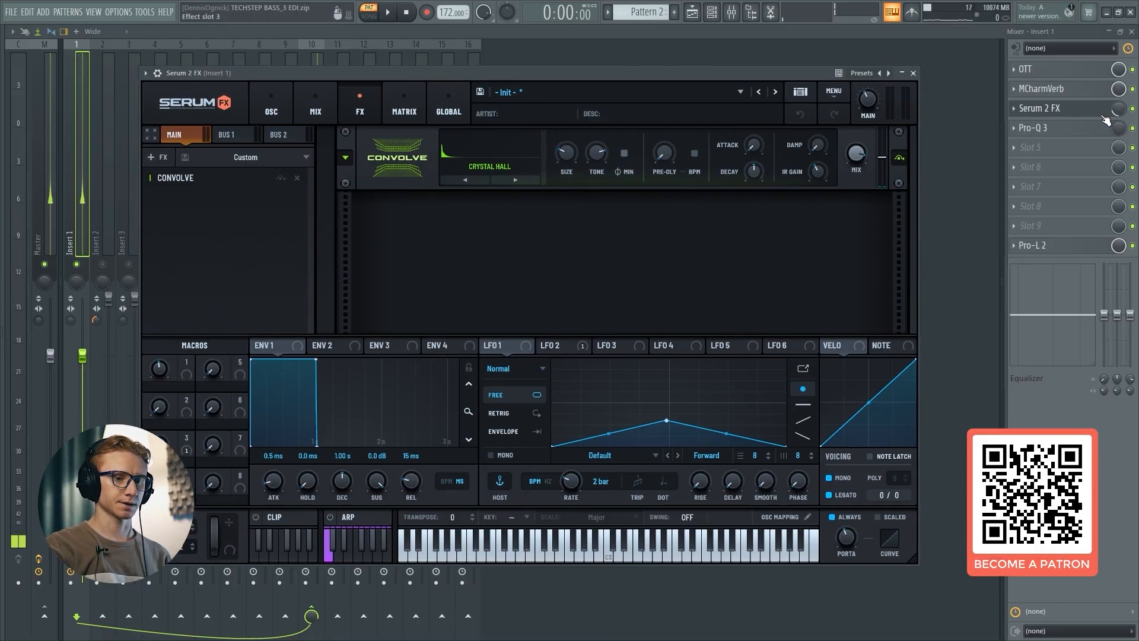
Step: Audition the bass through Serum 2 FX on insert 1 and inspect the insert's Pro-L 2 limiter
key(Escape)
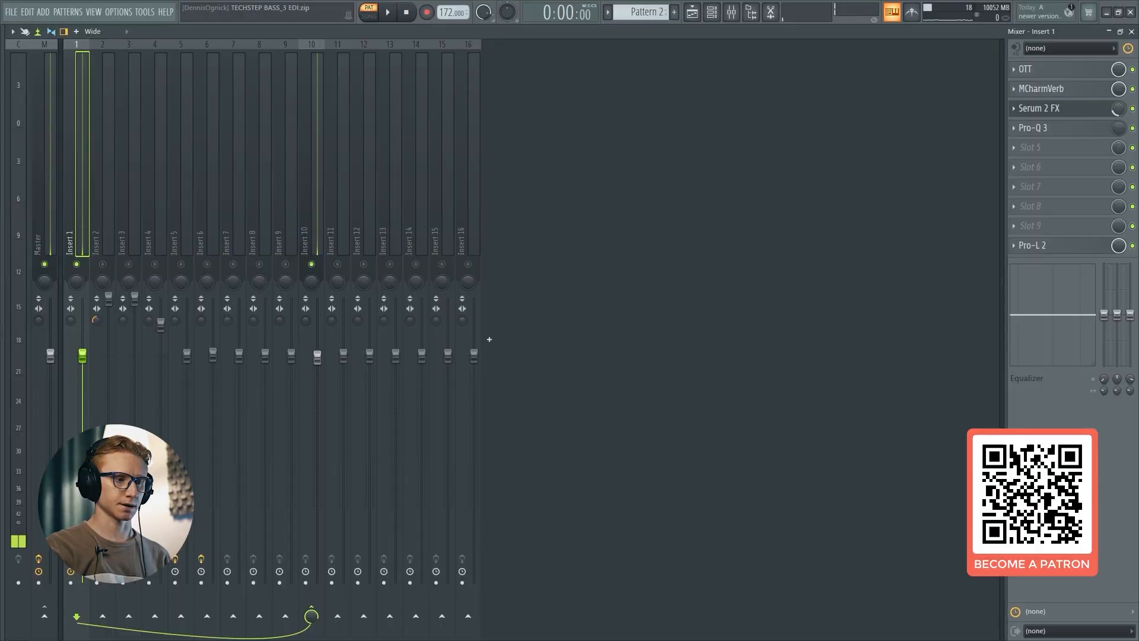
click(1103, 110)
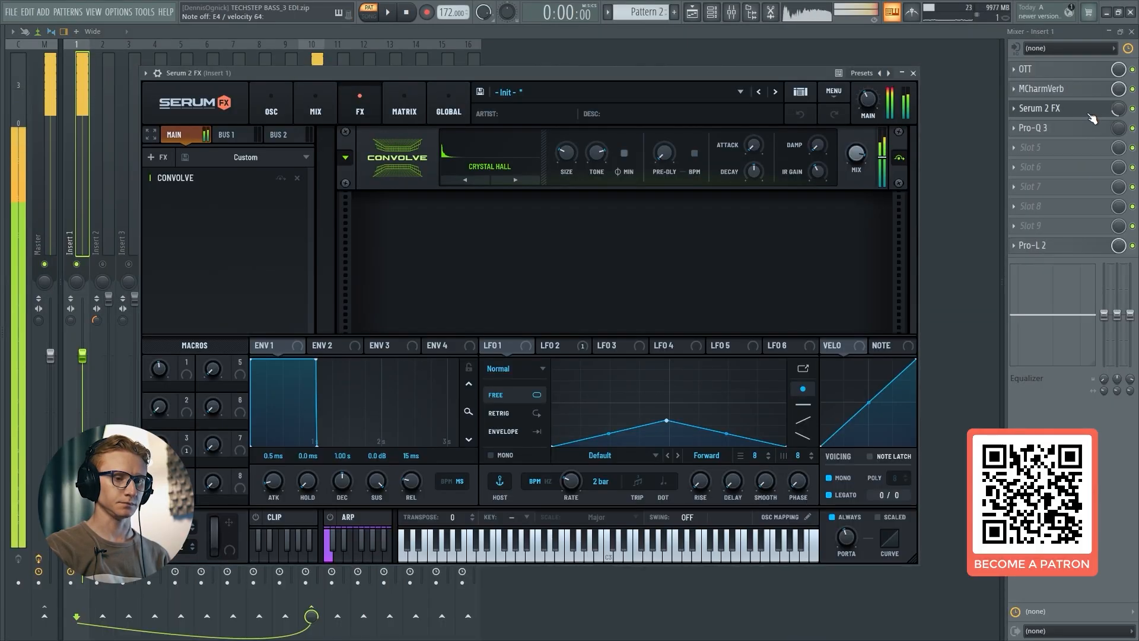
key(Escape)
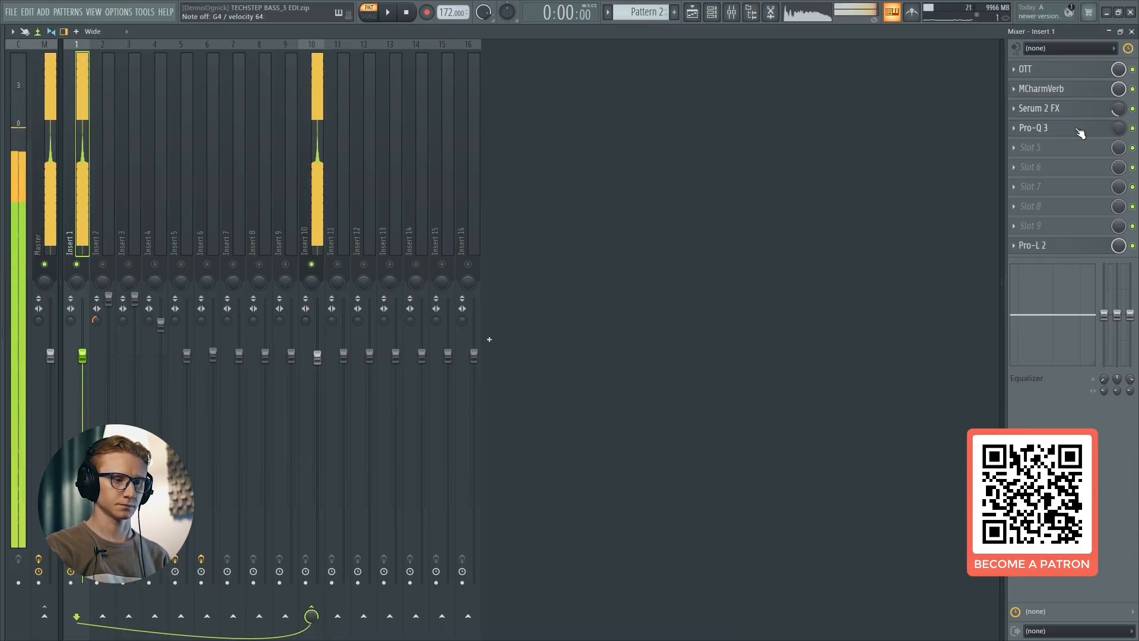
click(1065, 249)
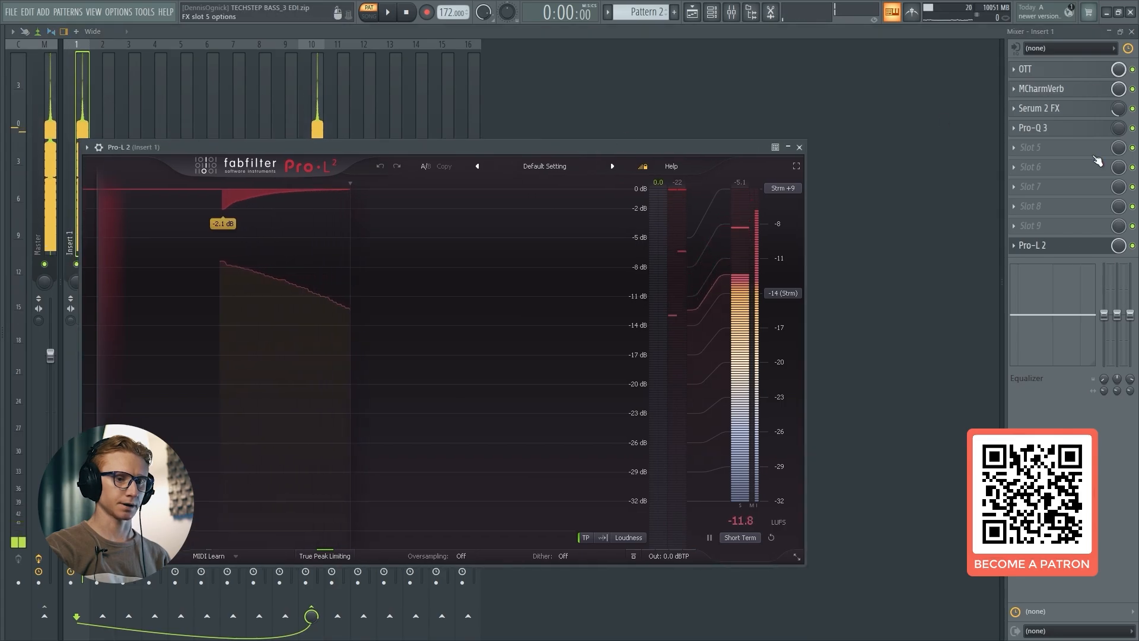
click(1071, 250)
Step: Leave the mixer and raise the main output level of the Serum 2 channel's patch
click(1120, 32)
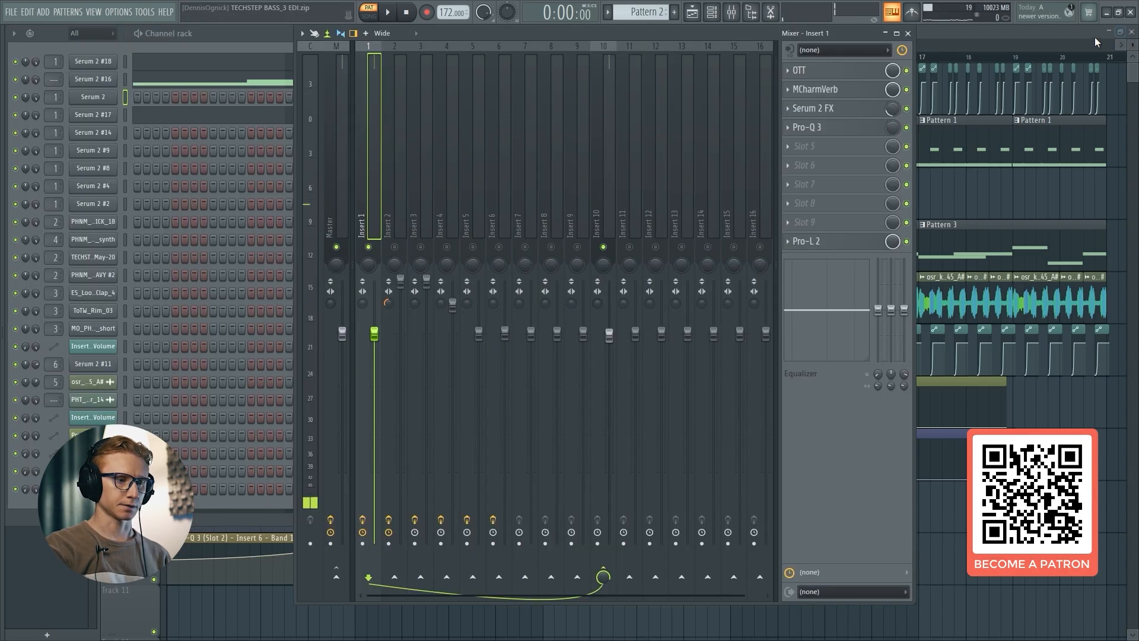
click(897, 34)
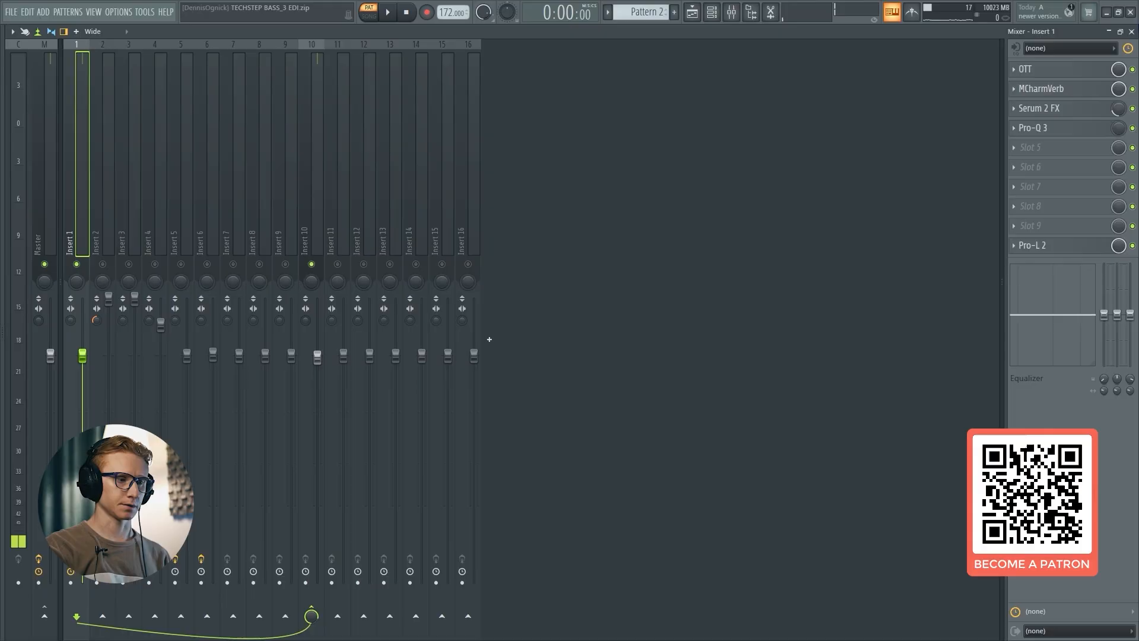
click(1131, 32)
click(95, 96)
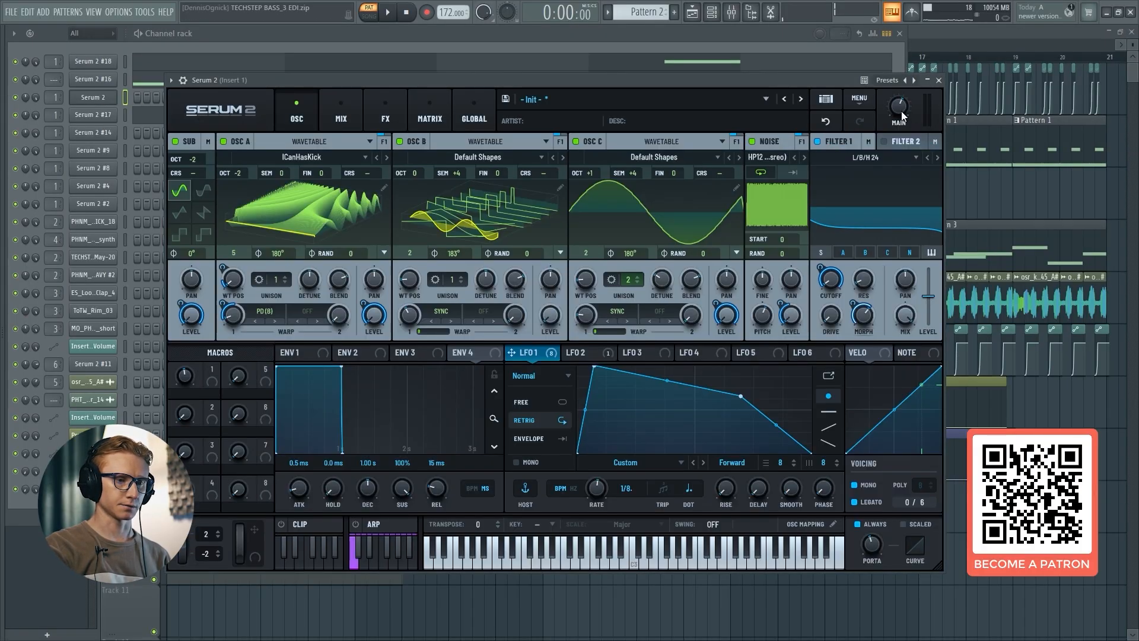
drag(902, 112, 904, 34)
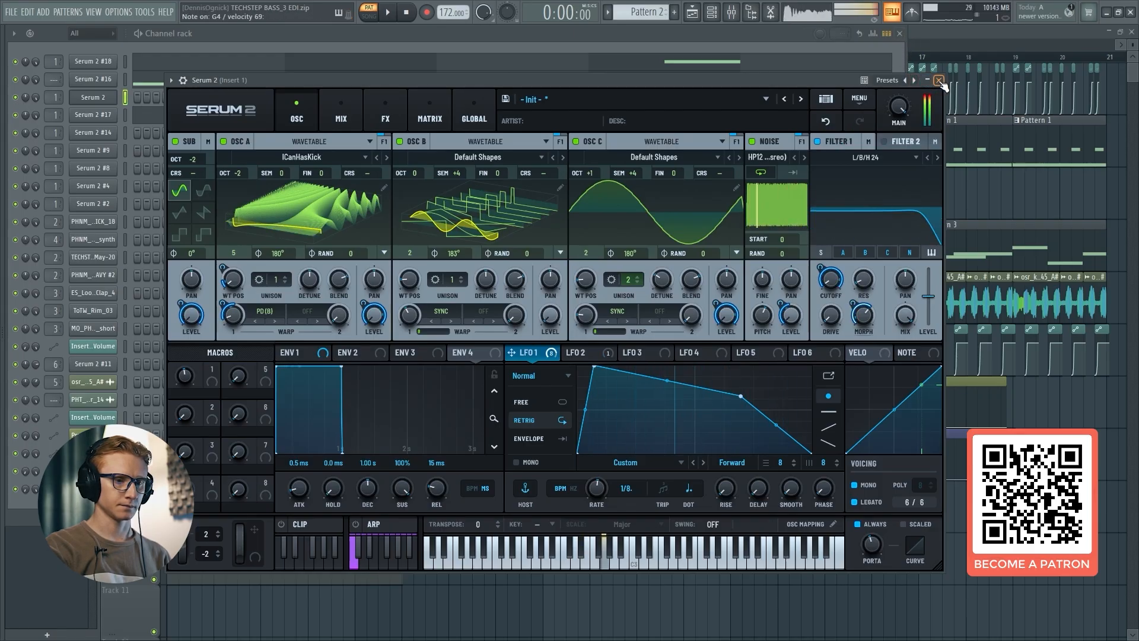
click(938, 80)
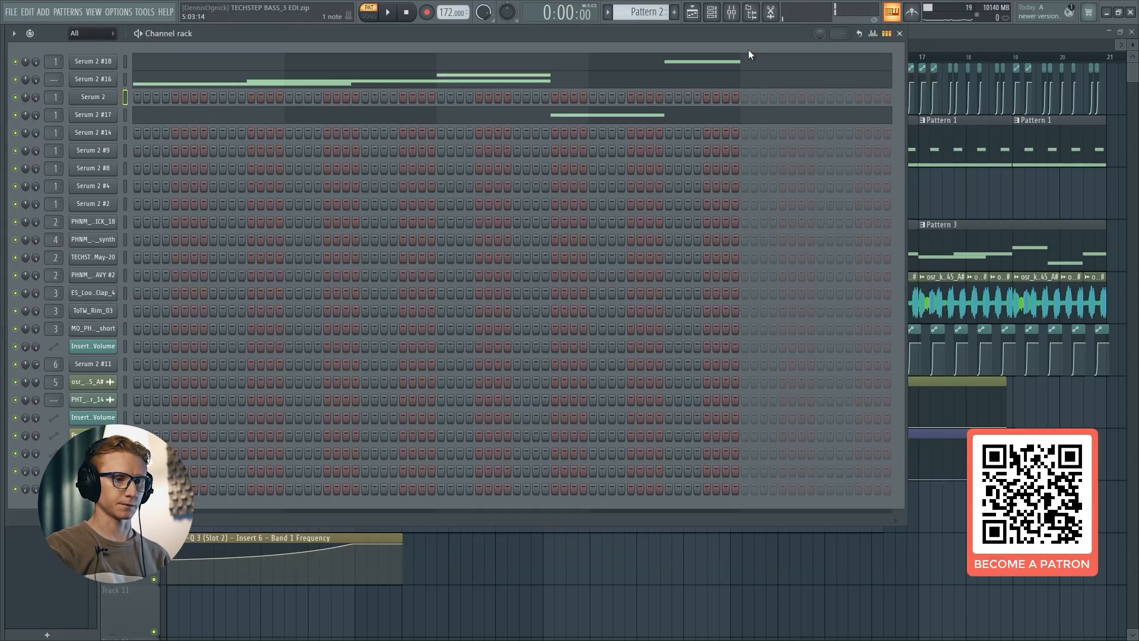
Step: Unsolo insert 1 in the mixer and return to the channel rack
click(733, 18)
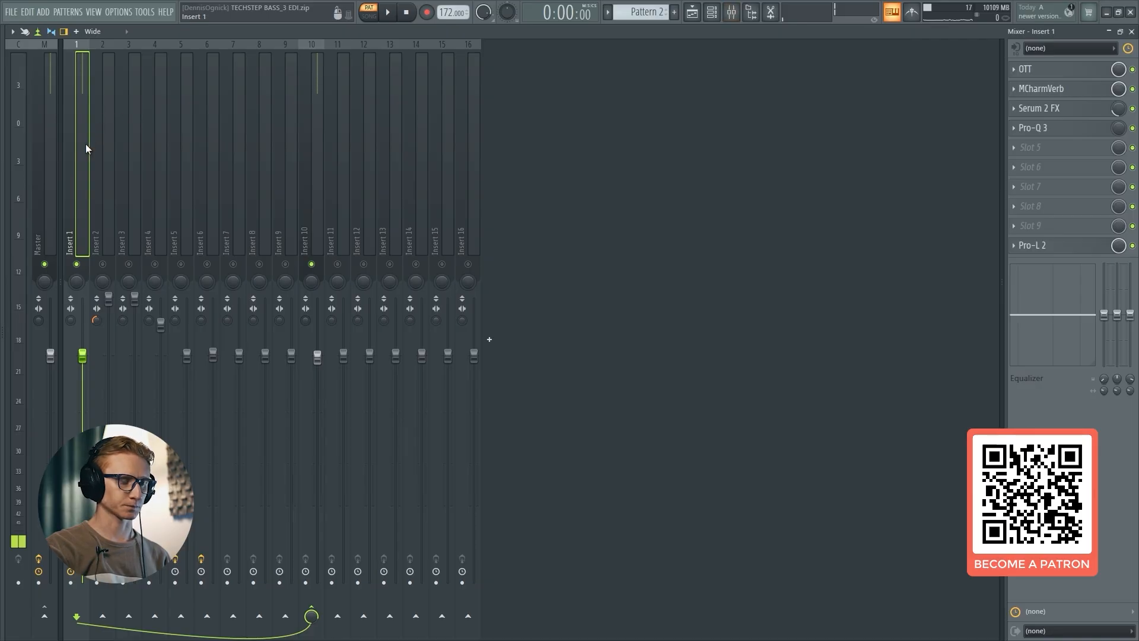
right_click(76, 264)
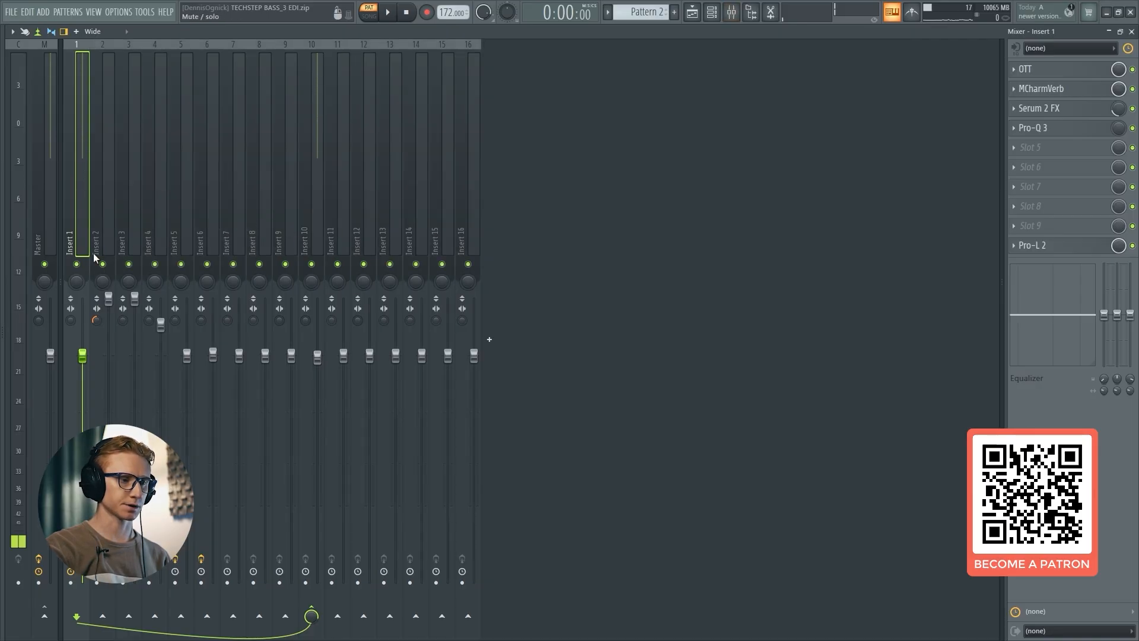
click(1131, 31)
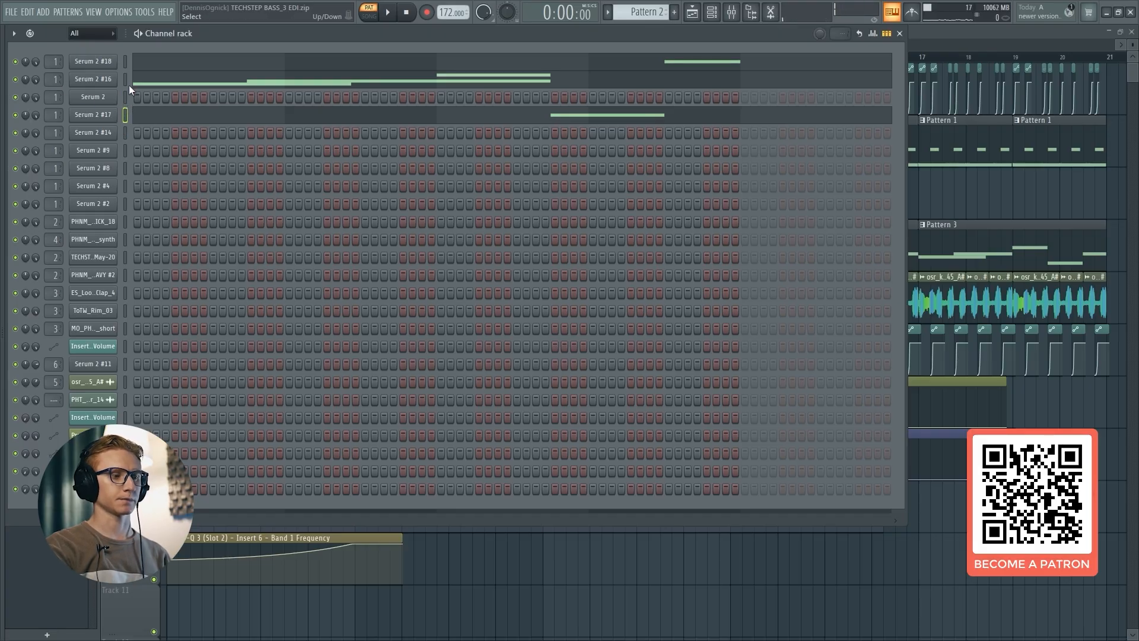
Step: Examine the oscillator settings of the Serum 2 #17 bass variation and audition its sound
click(104, 119)
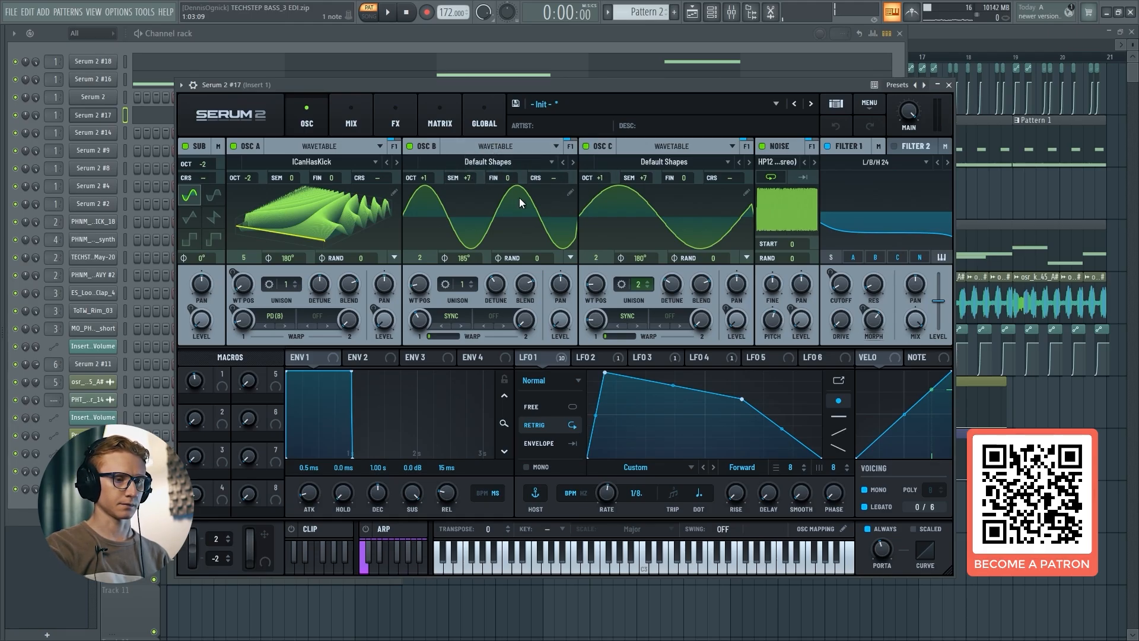
key(c)
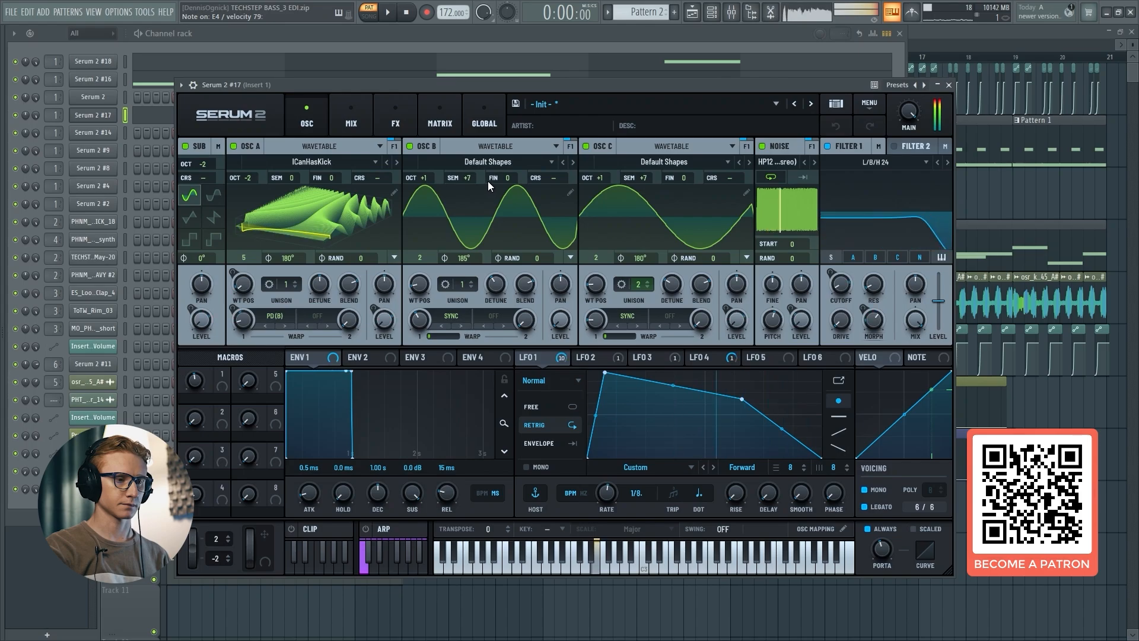
click(115, 115)
Step: Compare the sound of Serum 2 #16 with Serum 2 #17 and examine the oscillator settings of #16
click(124, 81)
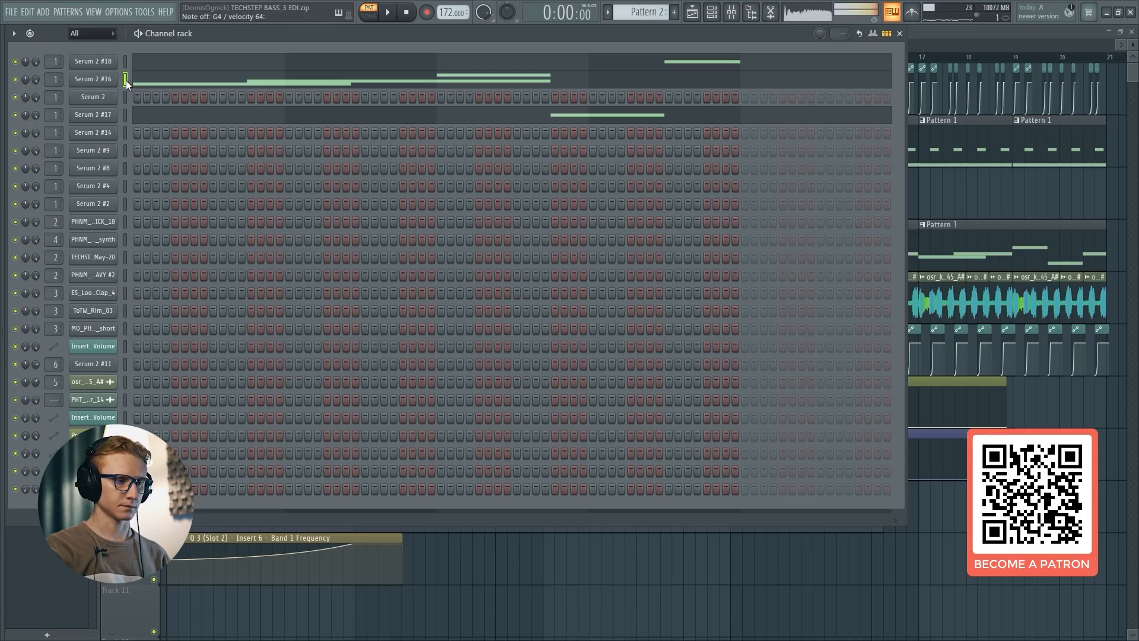
click(125, 117)
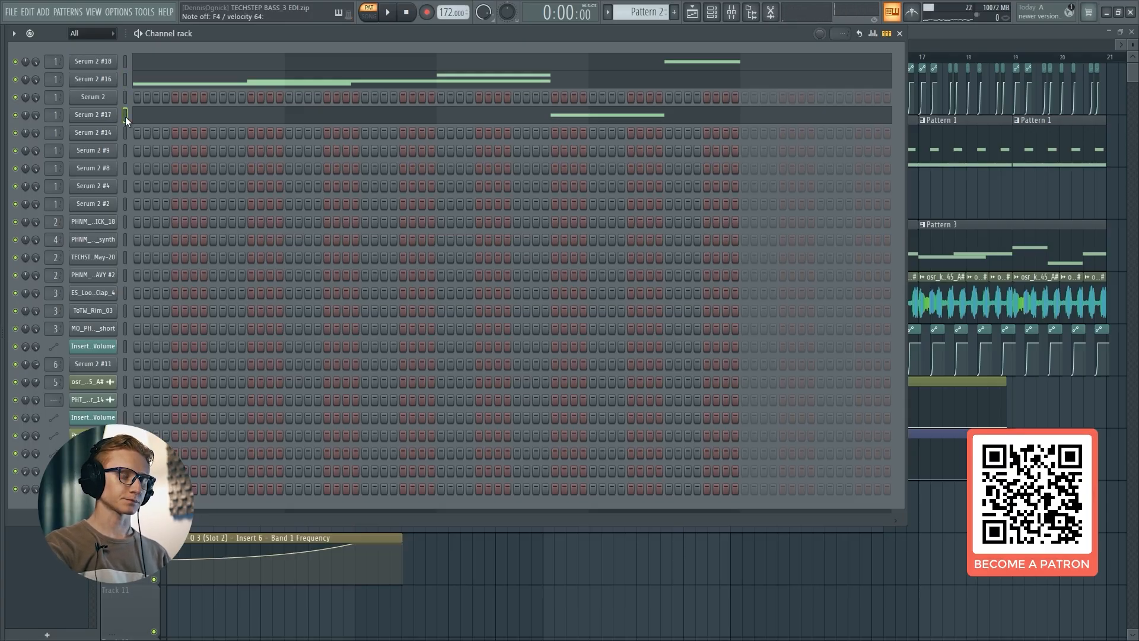
click(124, 79)
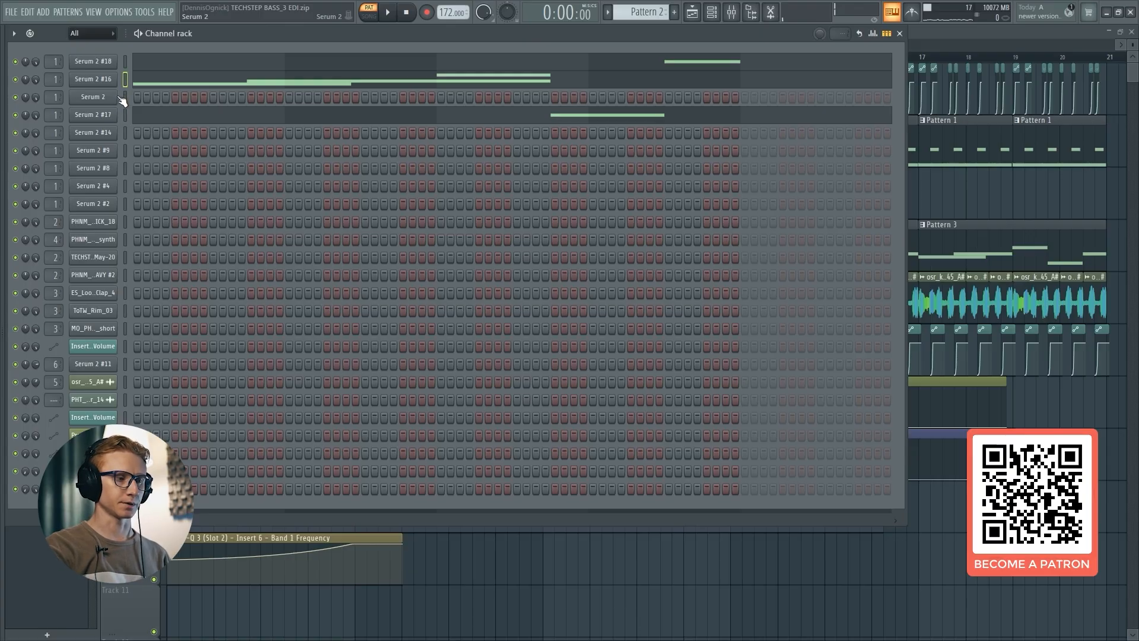
click(113, 83)
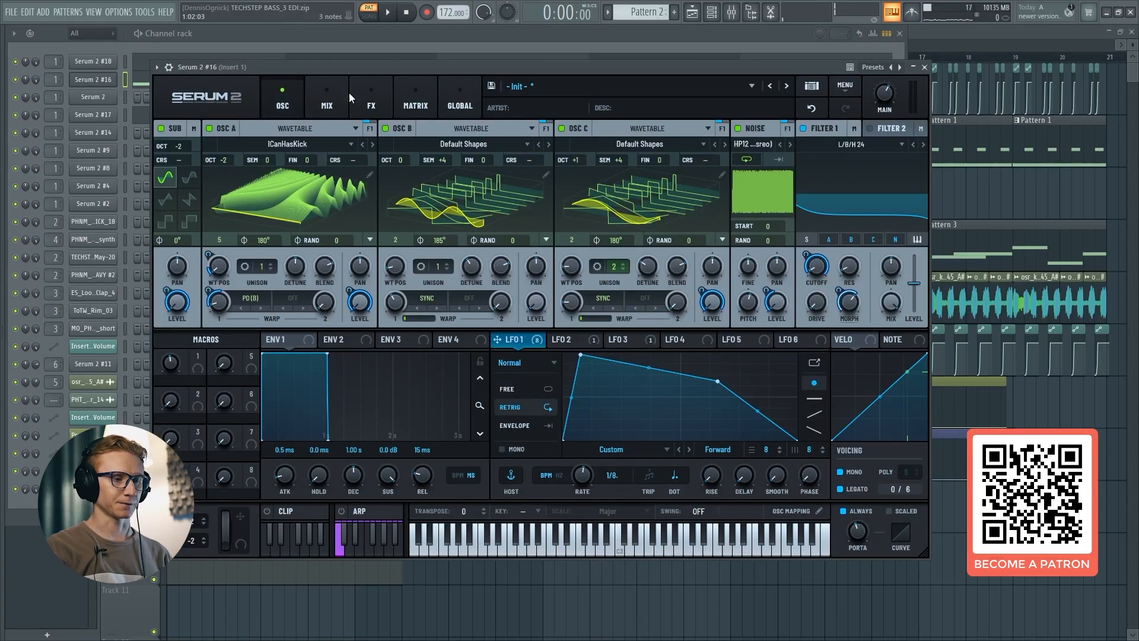
drag(419, 63, 429, 66)
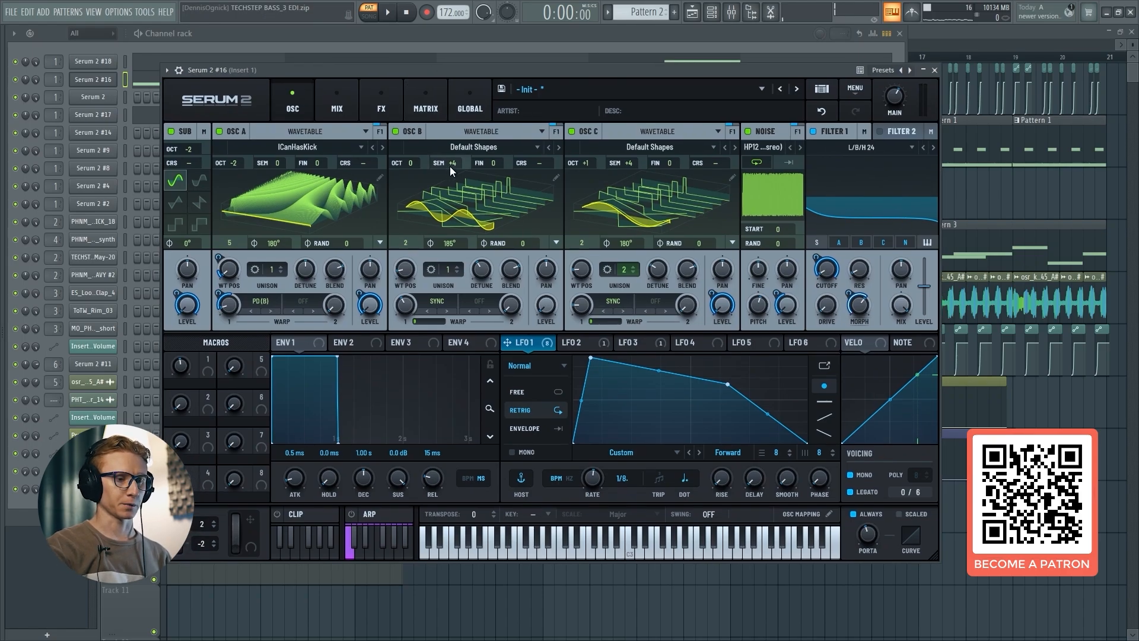